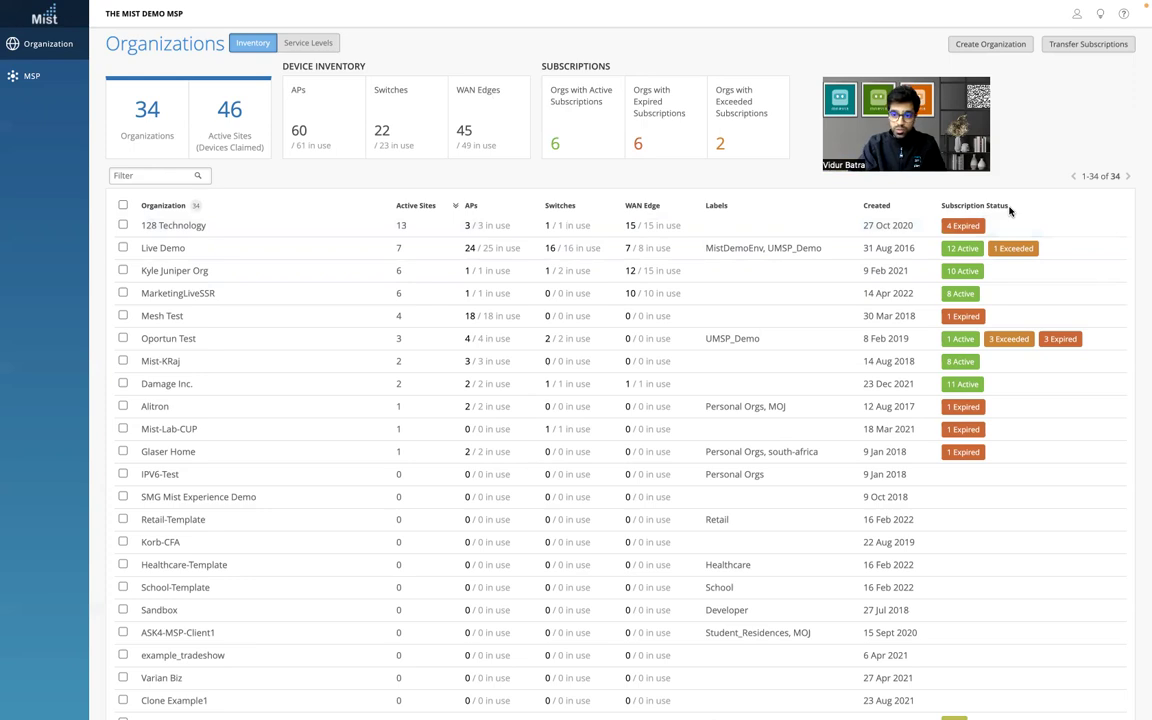
# - Sort the organization list by active sites, APs, switches and WAN edges in turn, ending with creation date, oldest first
pyautogui.click(410, 210)
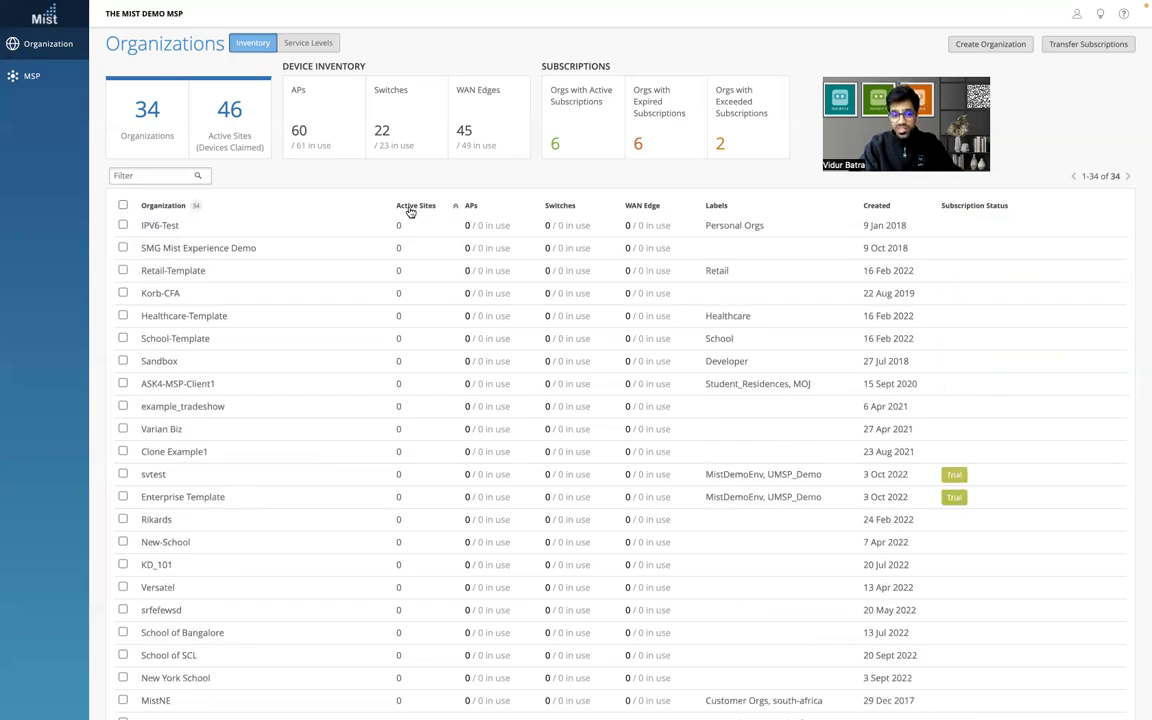
pyautogui.click(410, 210)
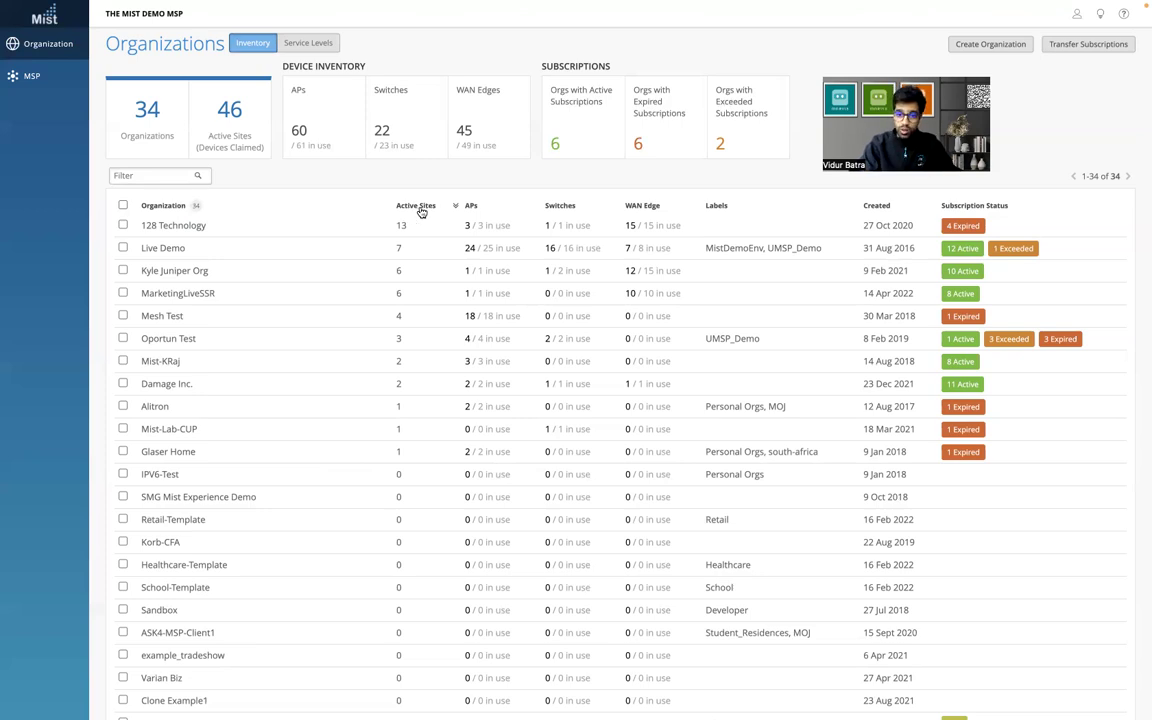
pyautogui.click(476, 207)
pyautogui.click(478, 209)
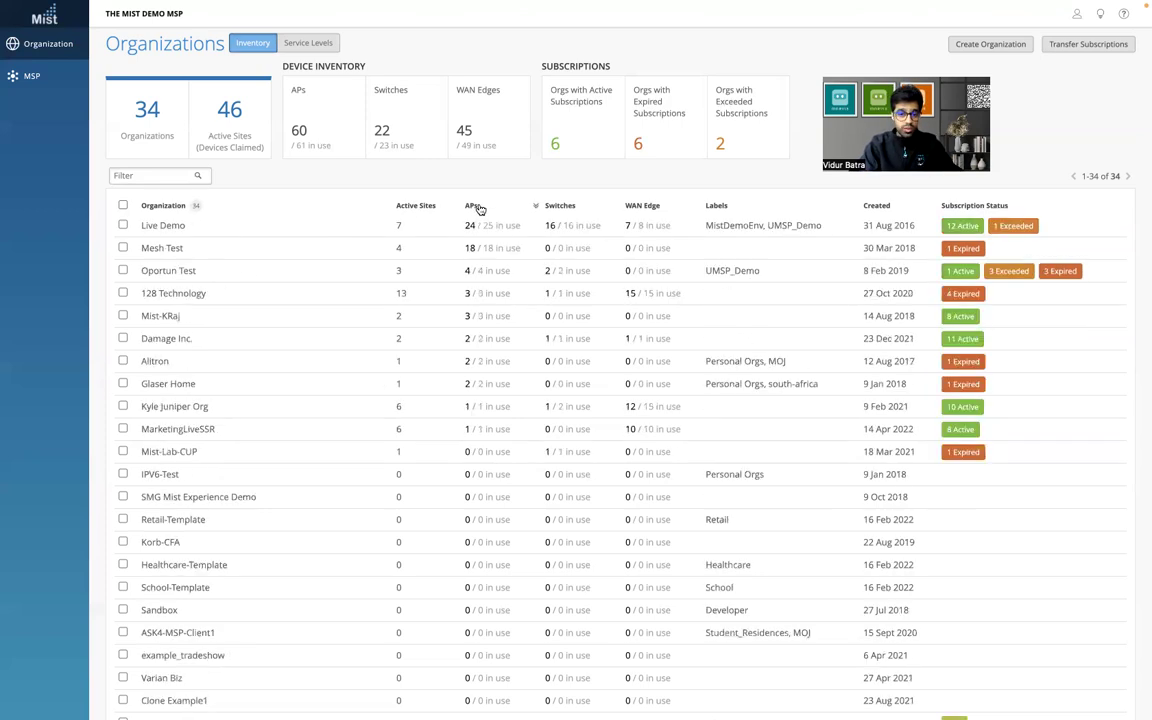
pyautogui.click(562, 207)
pyautogui.click(562, 207)
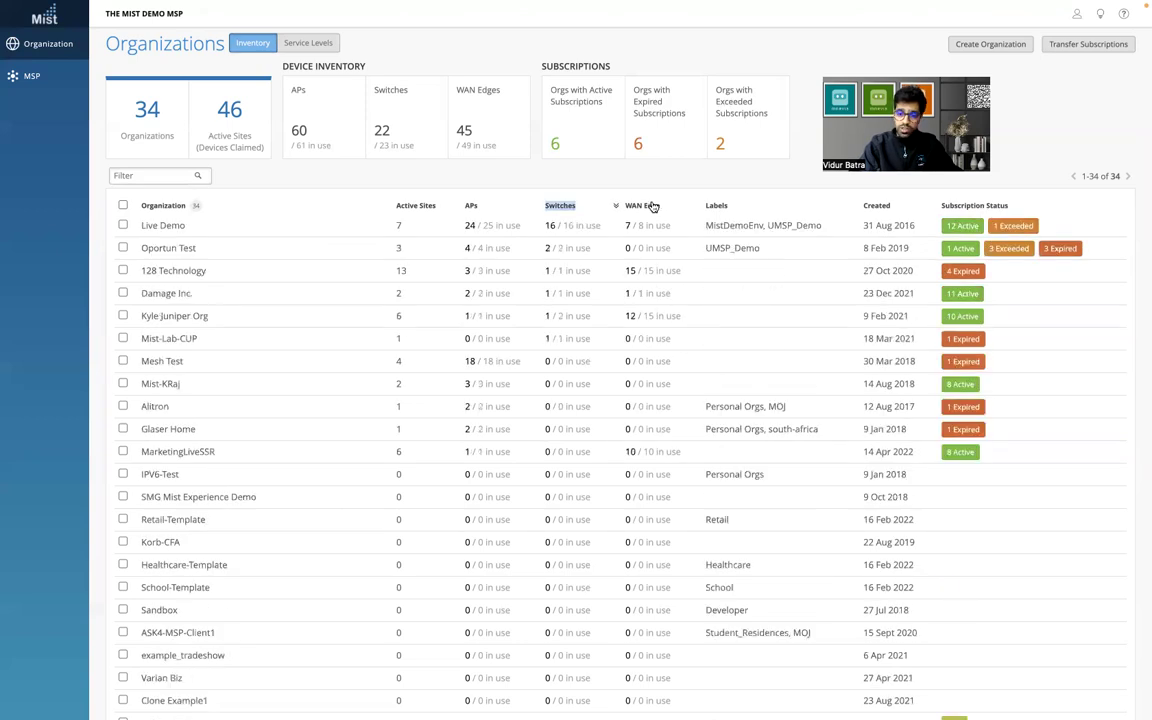
pyautogui.click(648, 206)
pyautogui.click(650, 206)
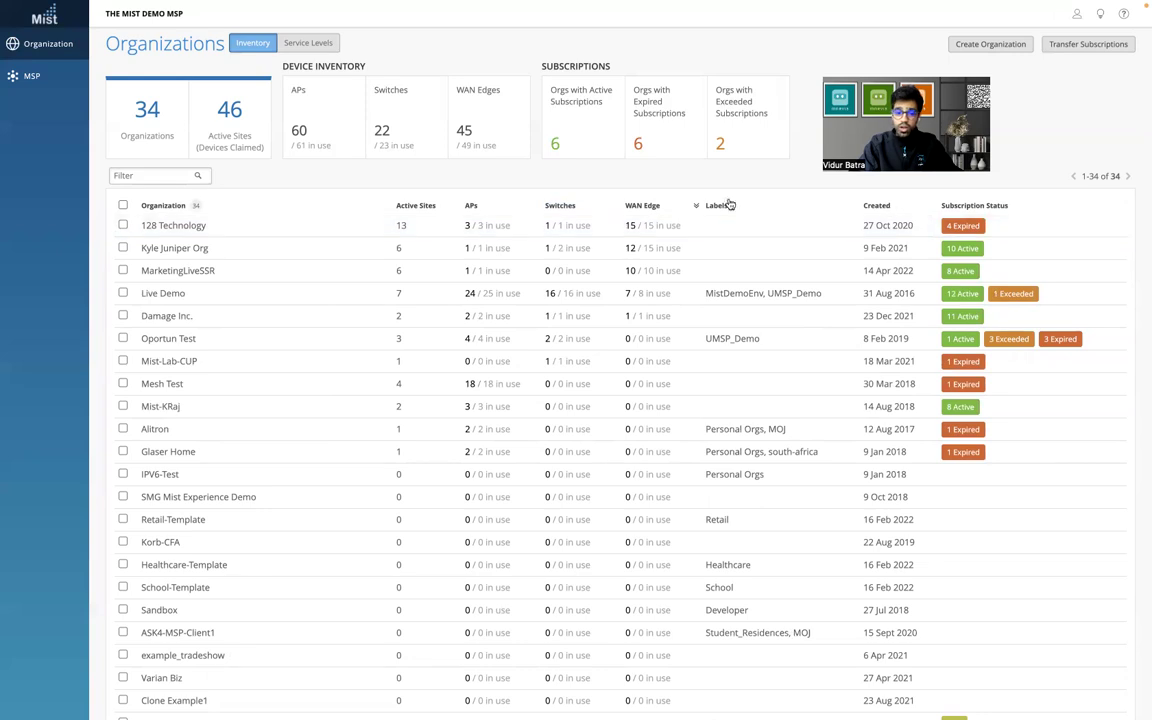
pyautogui.click(883, 208)
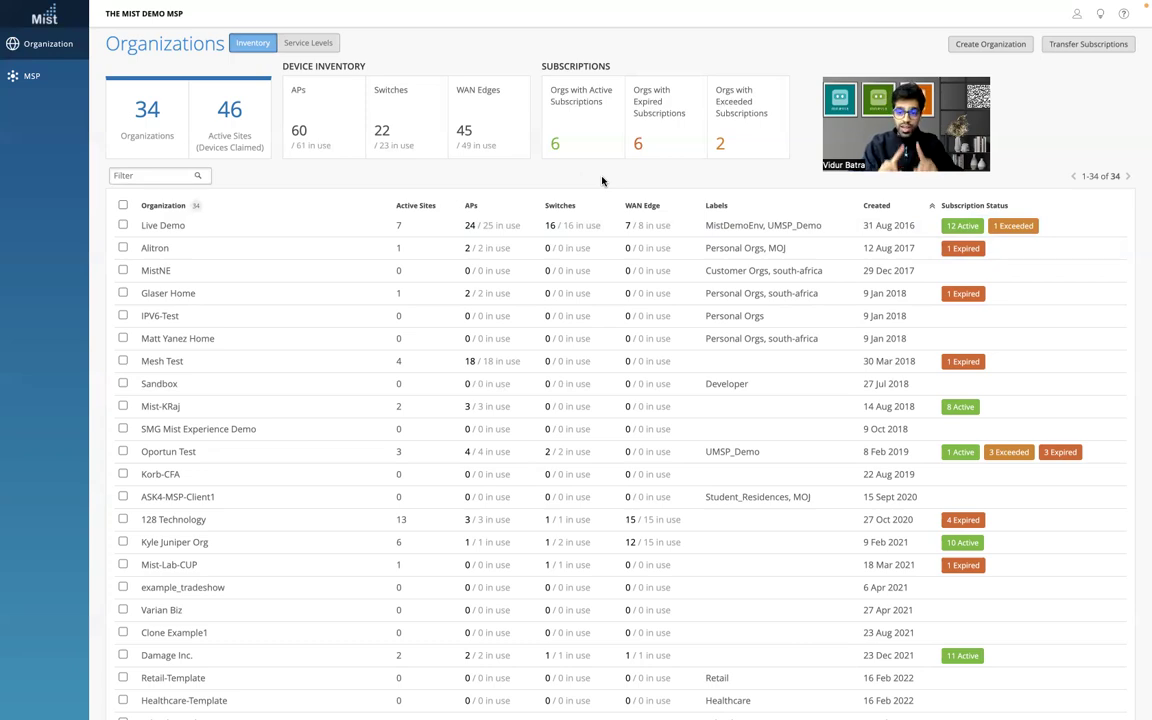
# - Create an organization named with the presenter's first name plus "_Test", with no labels and None as template, and look for it in the list
pyautogui.click(985, 45)
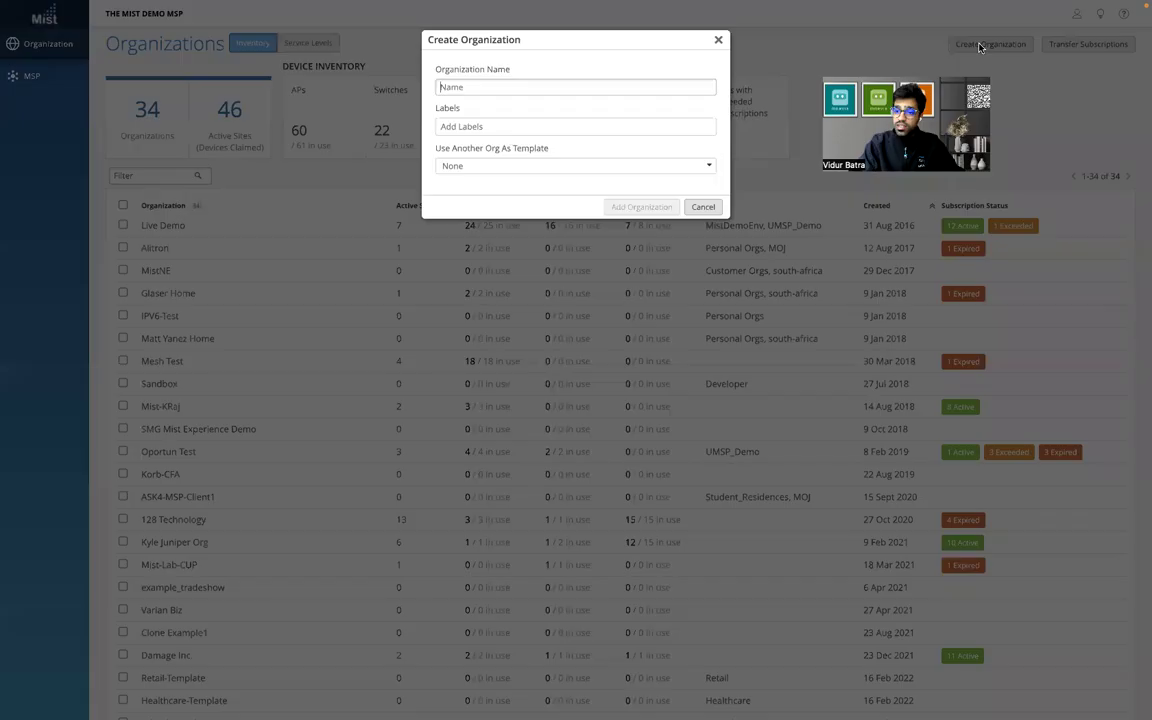
pyautogui.click(584, 87)
pyautogui.write('Vidur_Test')
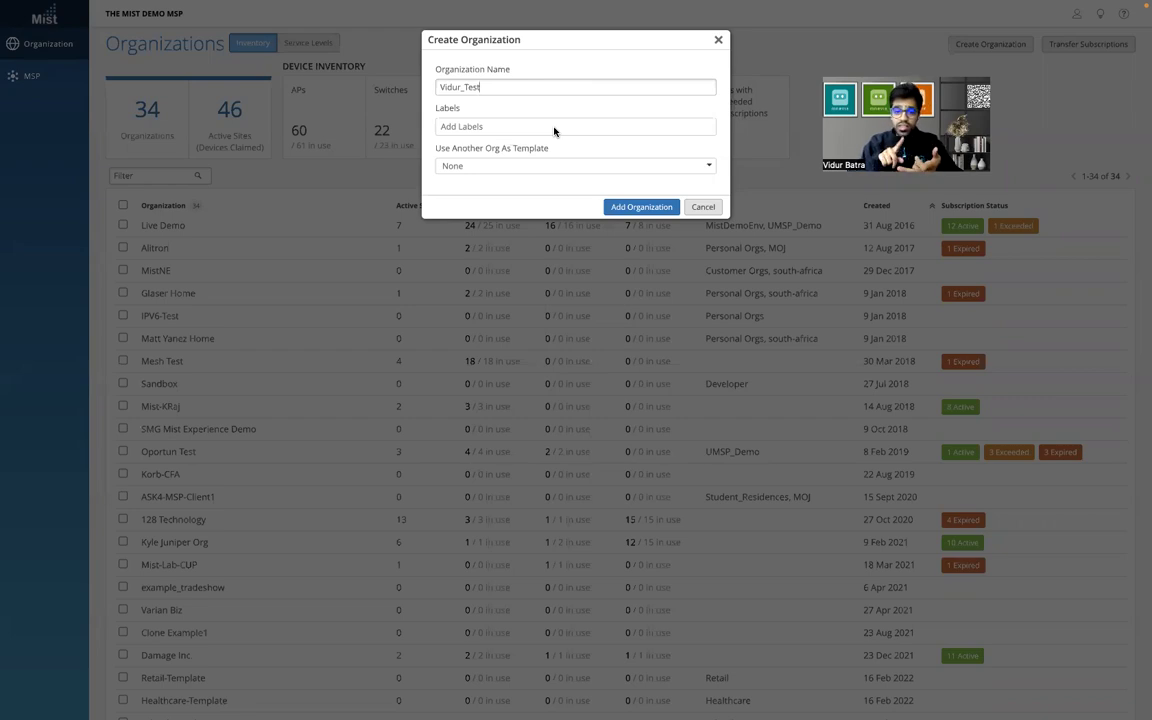
pyautogui.click(536, 128)
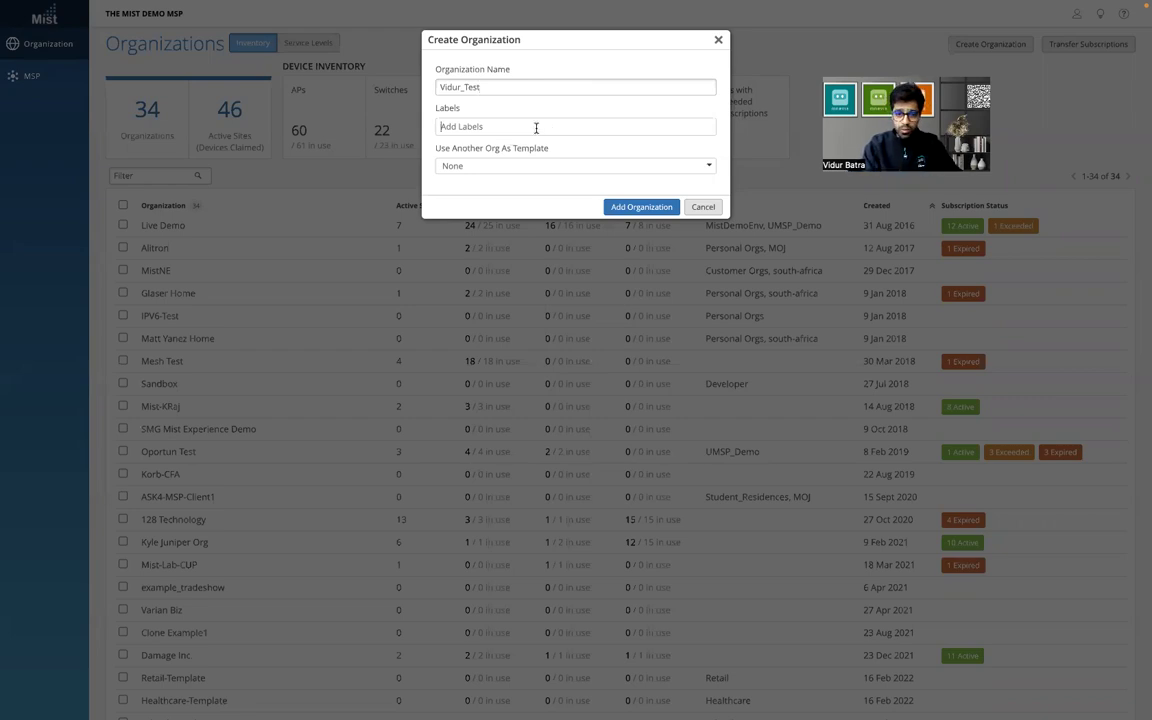
pyautogui.click(711, 167)
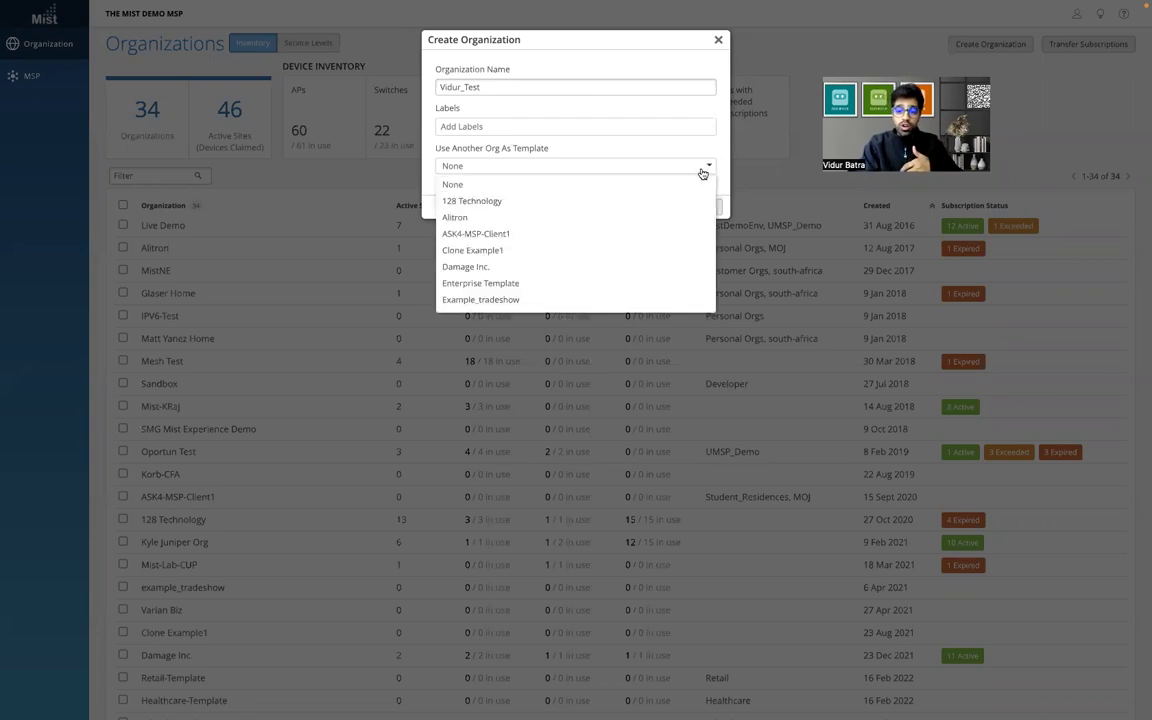
pyautogui.scroll(-2, 616, 249)
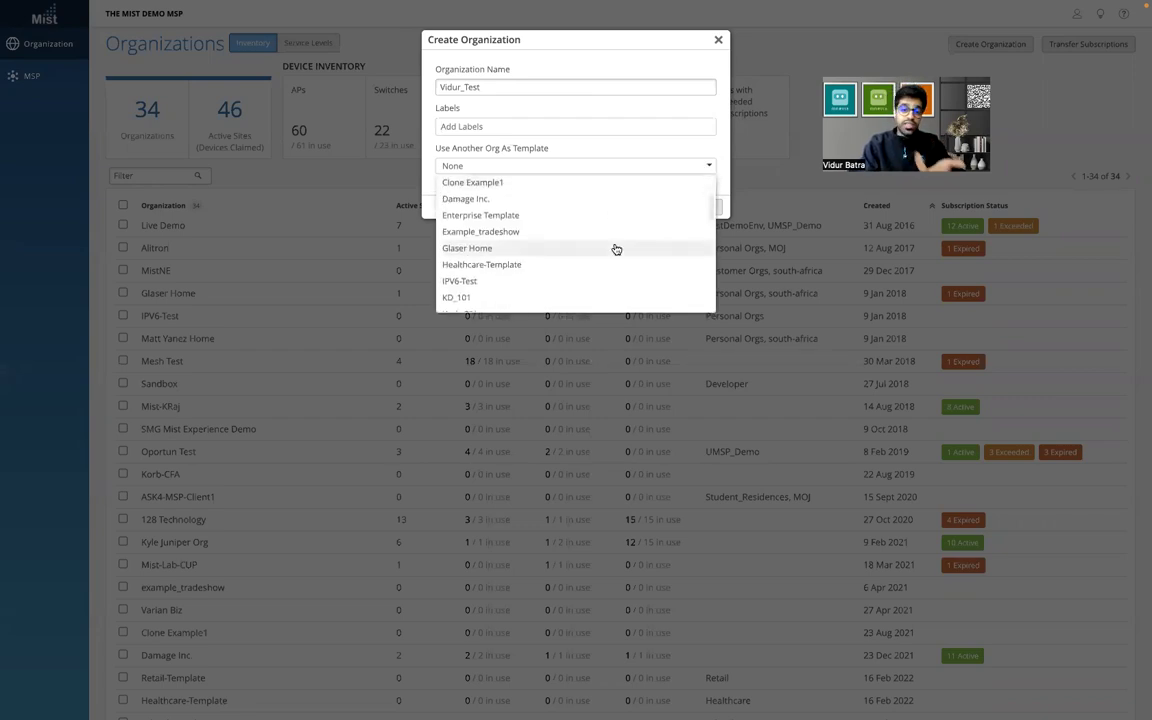
pyautogui.scroll(-5, 616, 249)
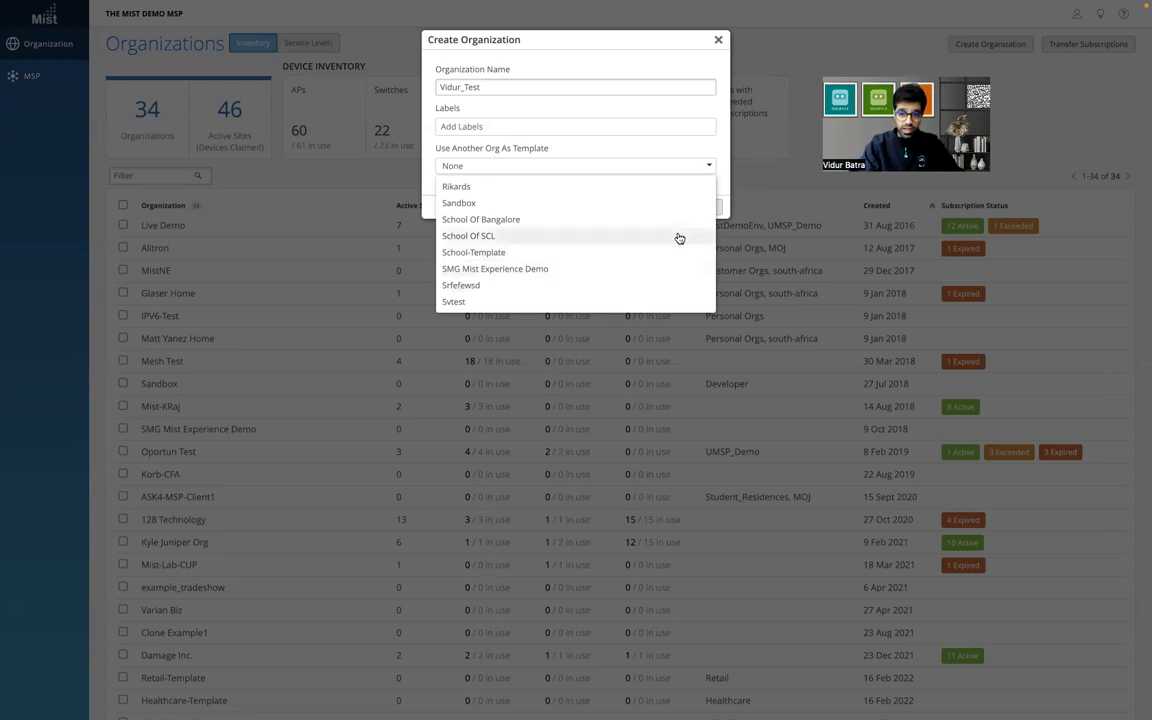
pyautogui.click(723, 179)
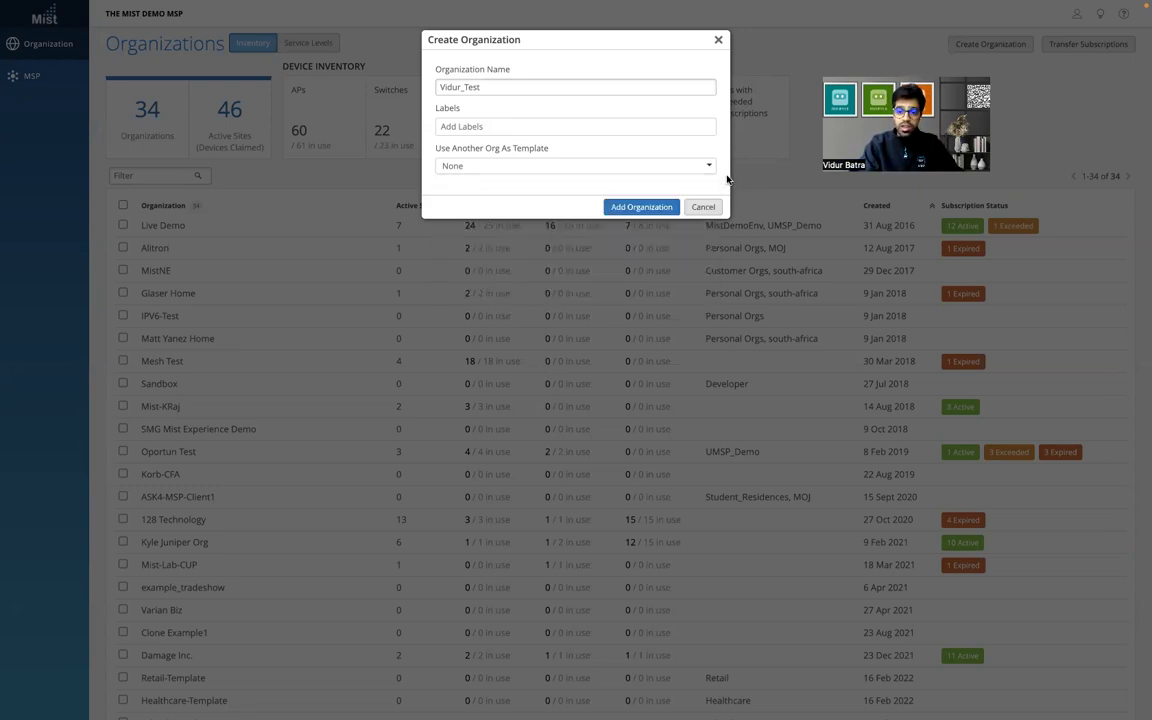
pyautogui.click(638, 208)
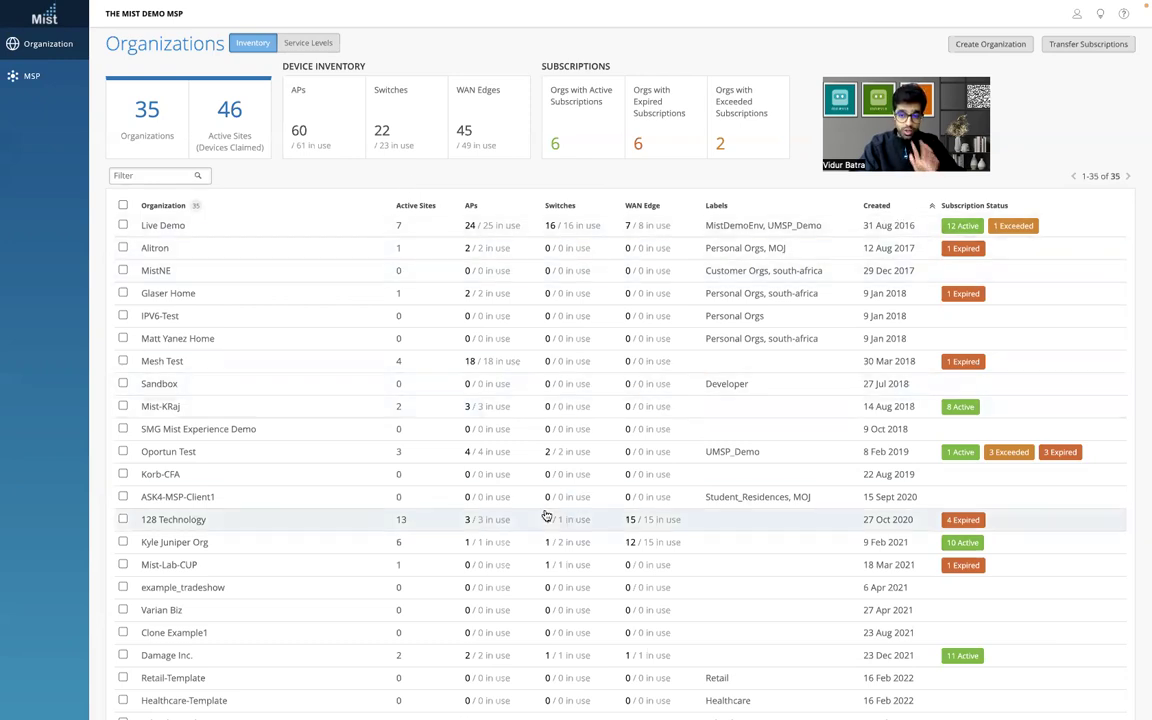
pyautogui.scroll(-3, 543, 516)
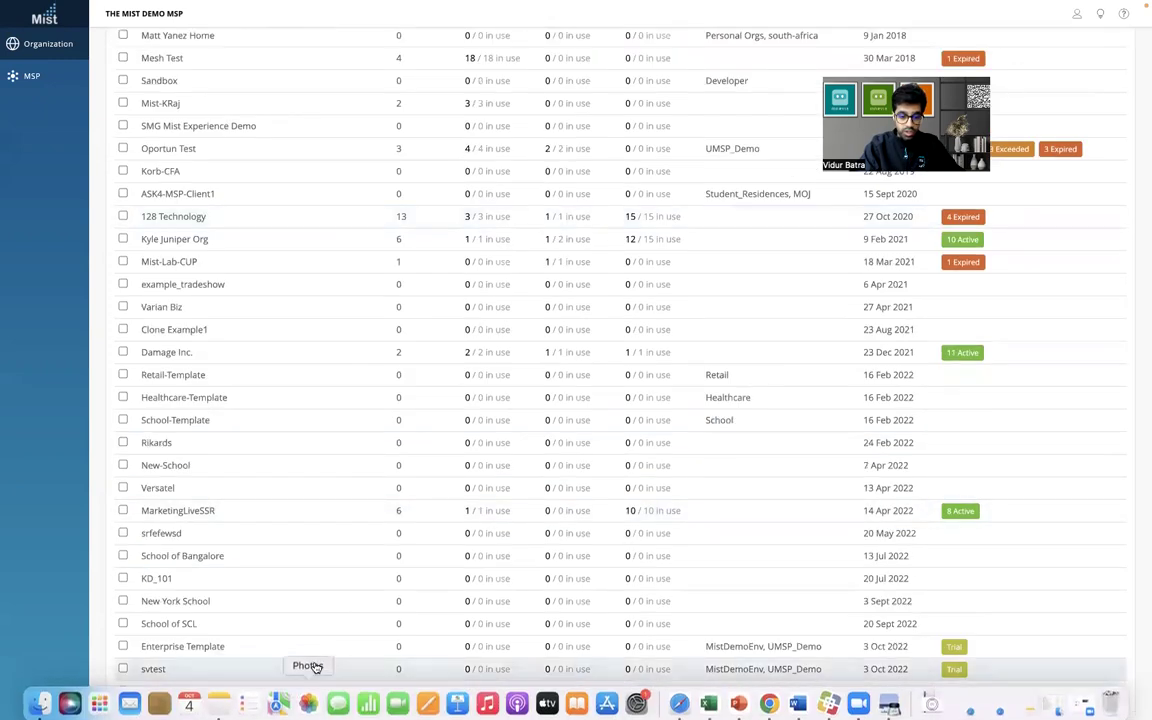
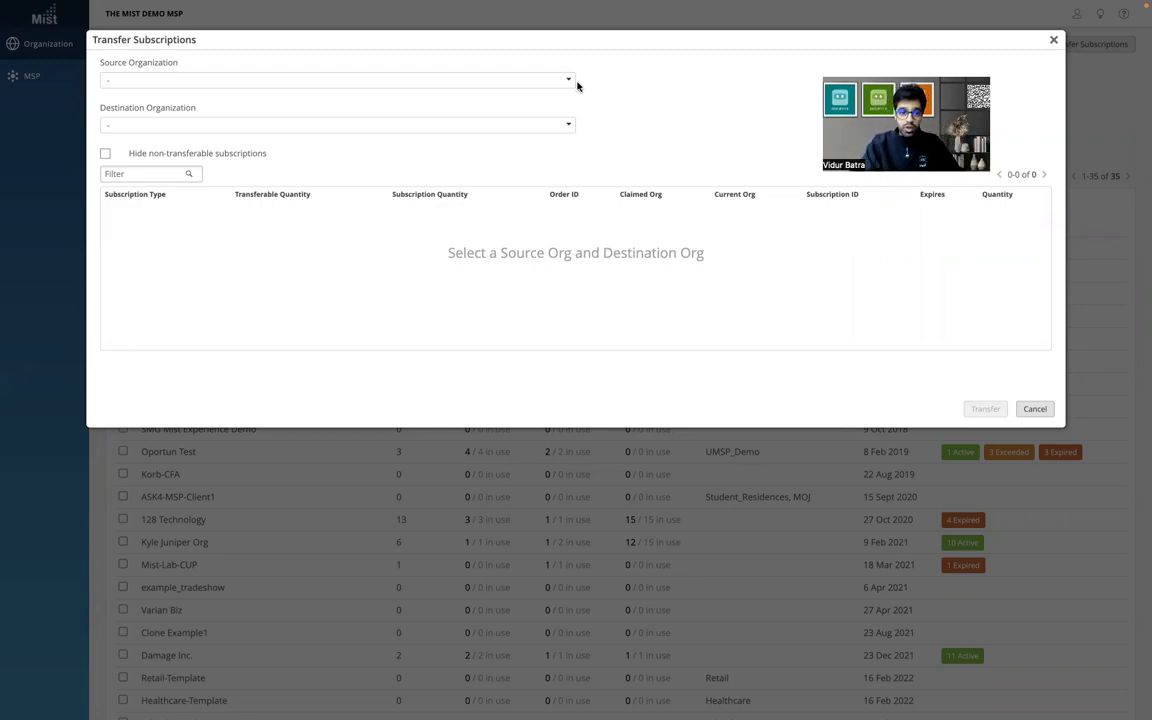
# - Set up a subscription transfer with Live Demo as the source organization and the new test organization as the destination
pyautogui.click(567, 81)
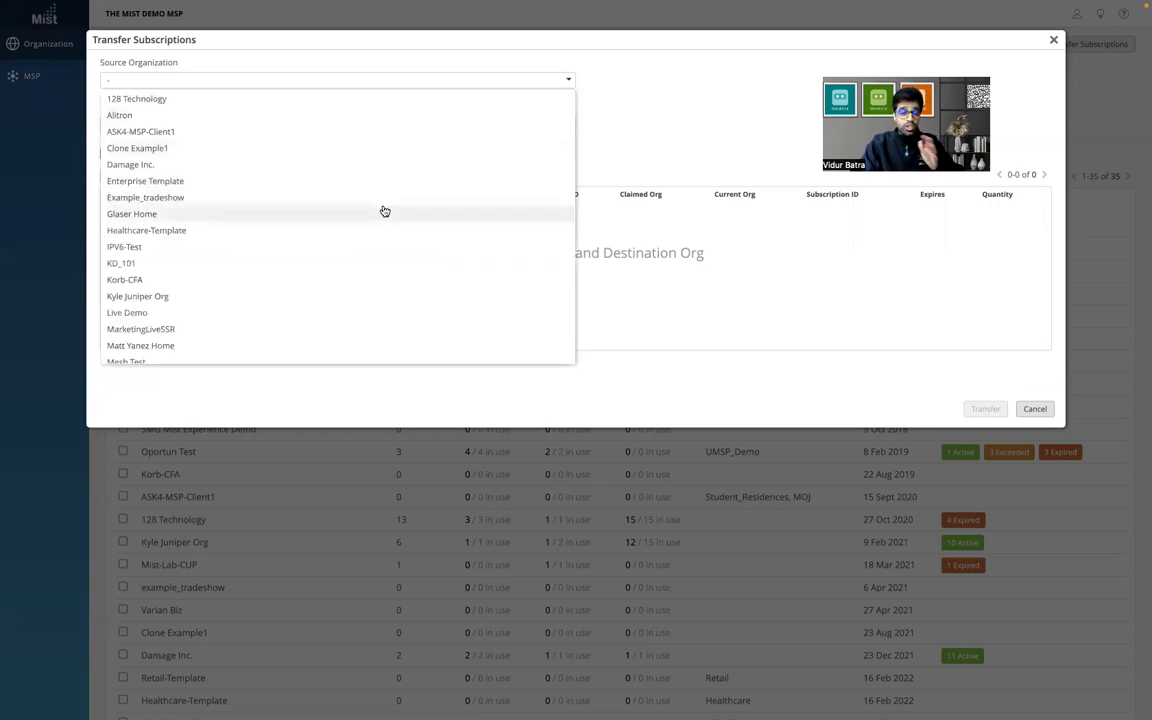
pyautogui.click(196, 315)
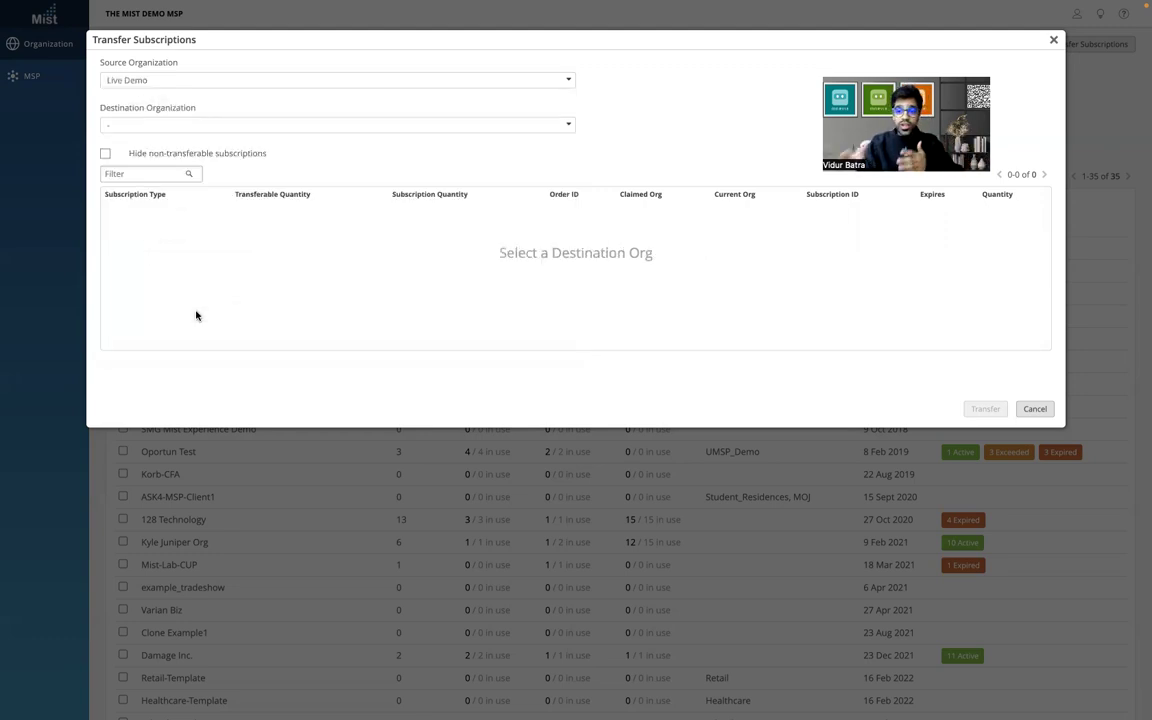
pyautogui.click(568, 124)
pyautogui.scroll(-10, 375, 283)
pyautogui.click(222, 405)
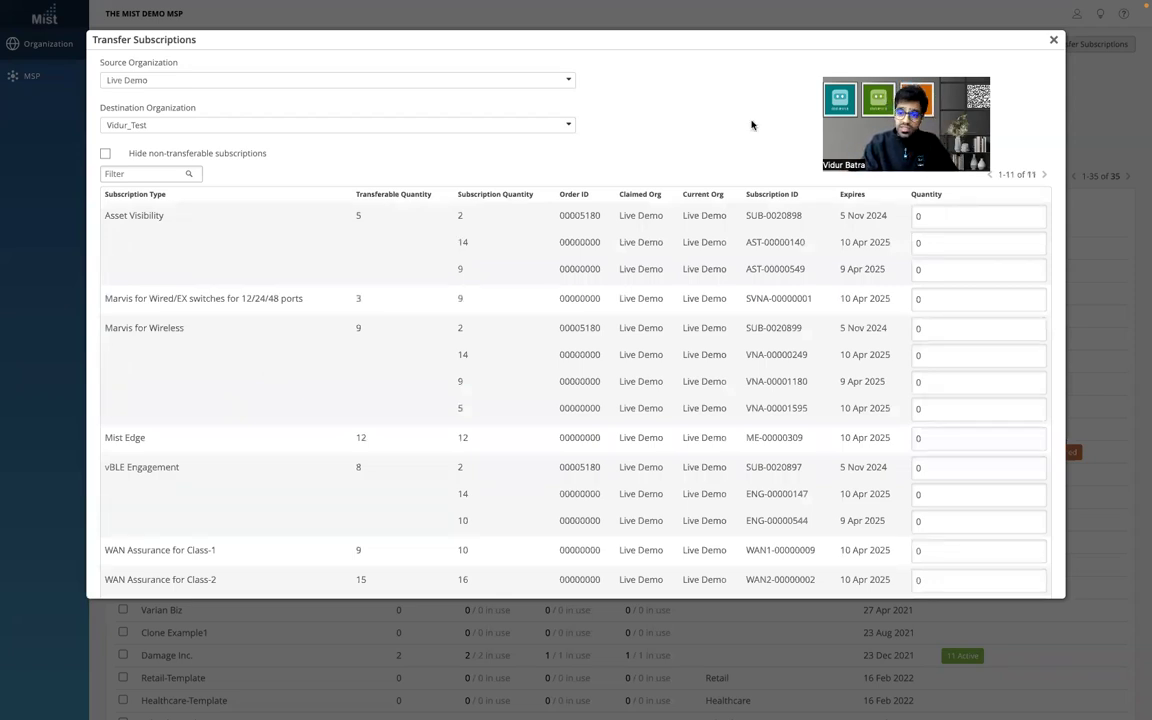
# - Review the transferable subscriptions and transfer a quantity of 2 from the 14-unit Asset Visibility subscription expiring 10 Apr 2025
pyautogui.moveTo(915, 77); pyautogui.dragTo(817, 55)
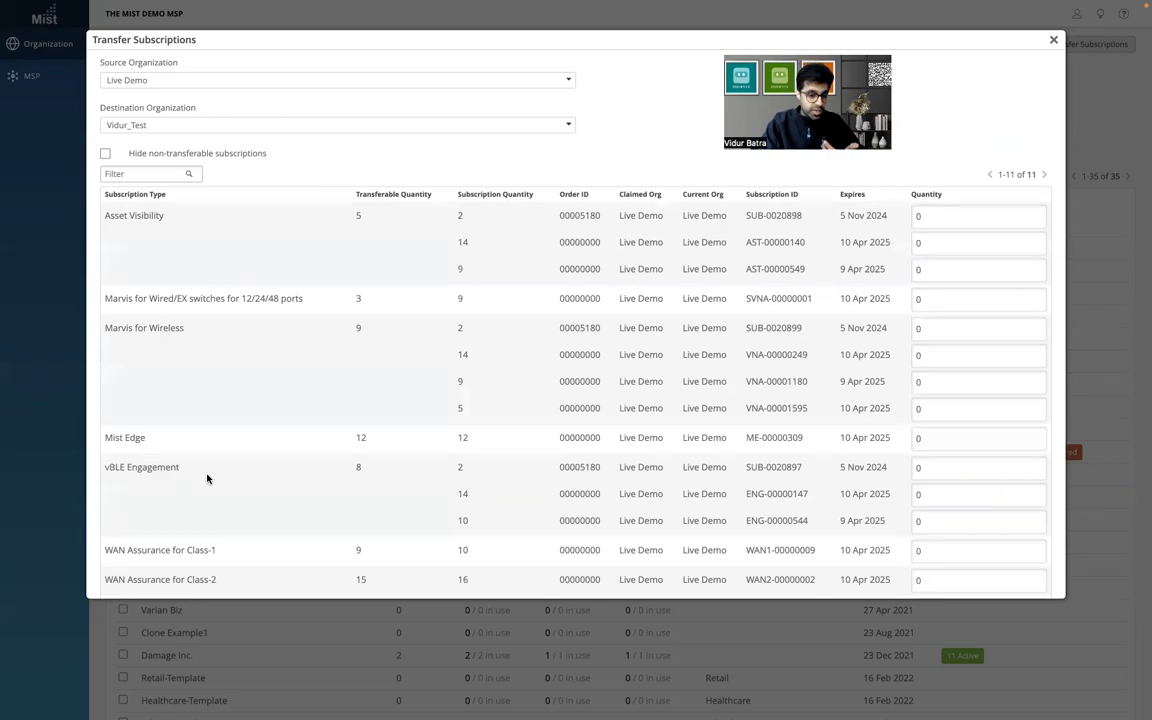
pyautogui.scroll(-5, 207, 478)
pyautogui.scroll(6, 207, 478)
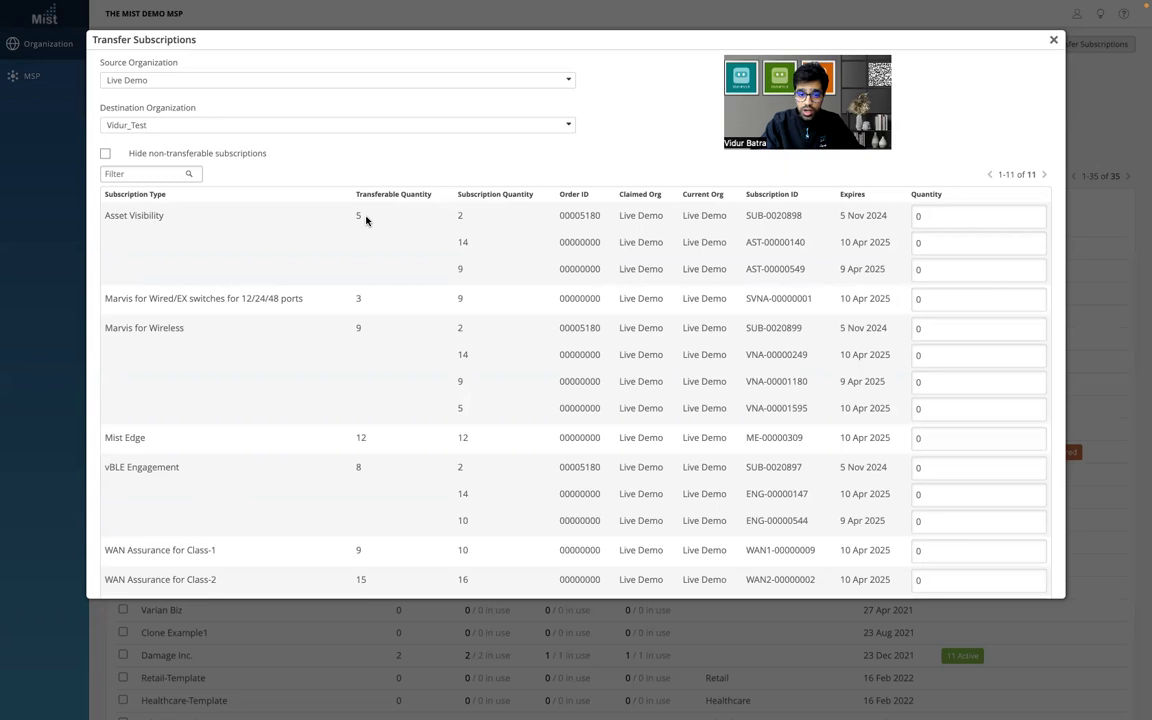
pyautogui.moveTo(354, 216); pyautogui.dragTo(429, 218)
pyautogui.click(429, 218)
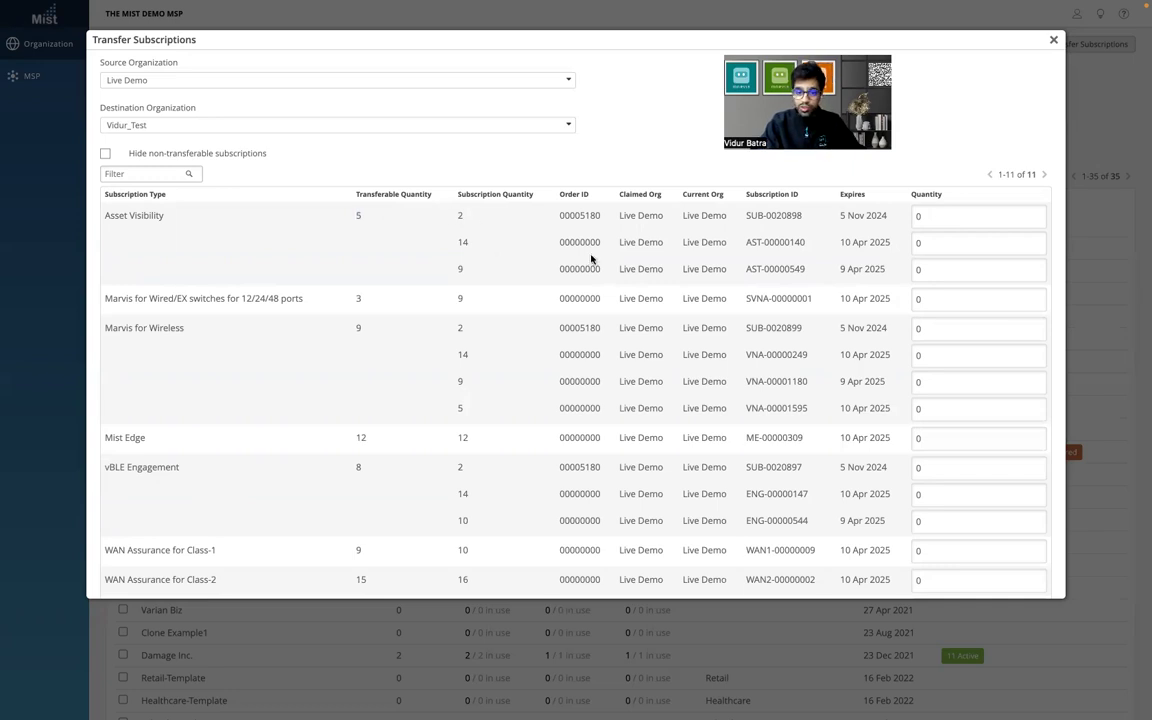
pyautogui.click(946, 244)
pyautogui.press('BackSpace')
pyautogui.write('2')
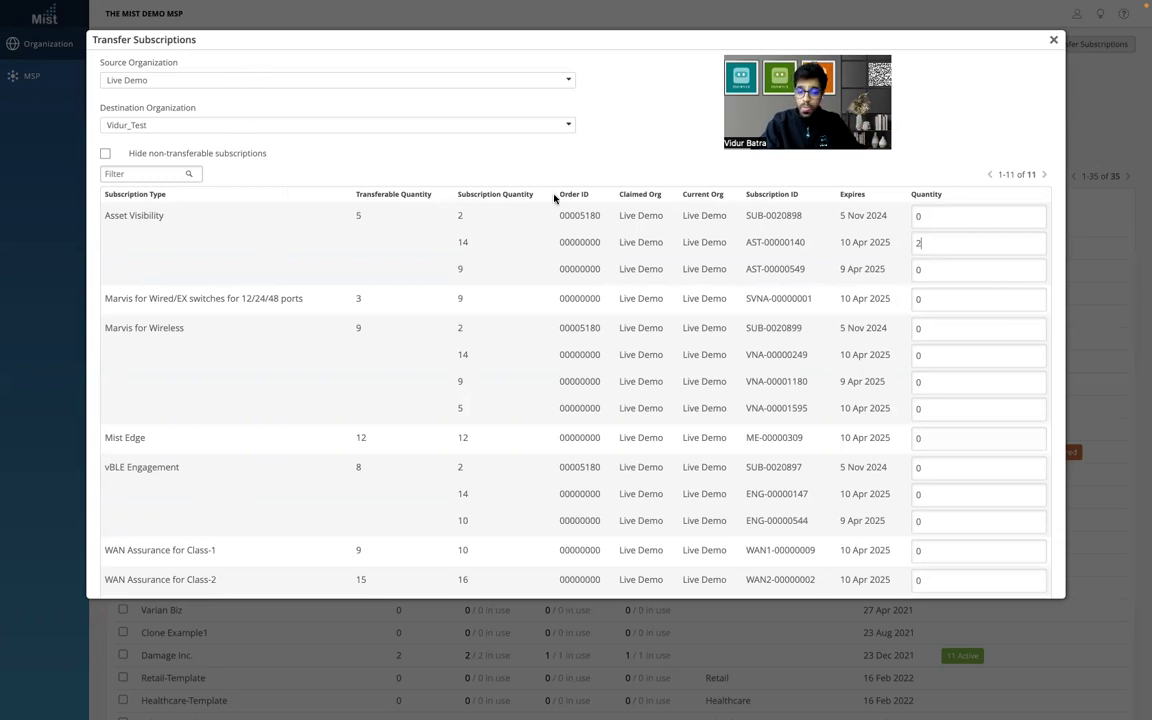
pyautogui.scroll(-4, 543, 186)
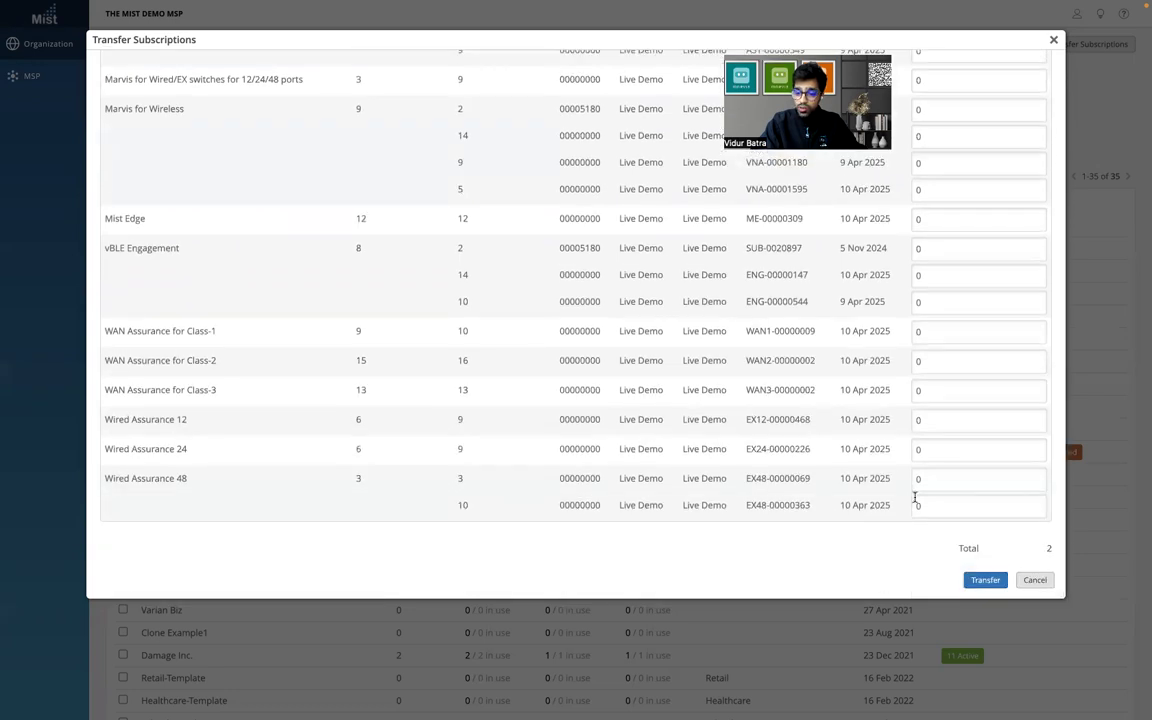
pyautogui.click(985, 580)
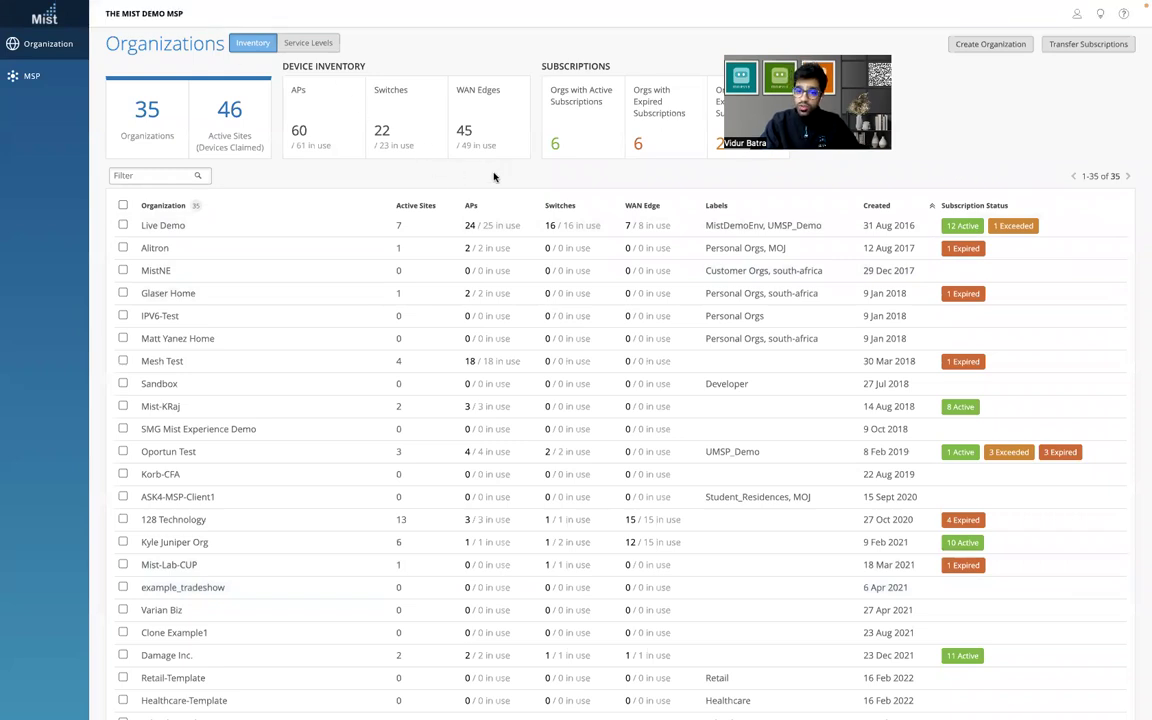
# - Open the new test organization and check the Asset Visibility usage in its subscriptions summary
pyautogui.scroll(-5, 522, 285)
pyautogui.scroll(-1, 522, 285)
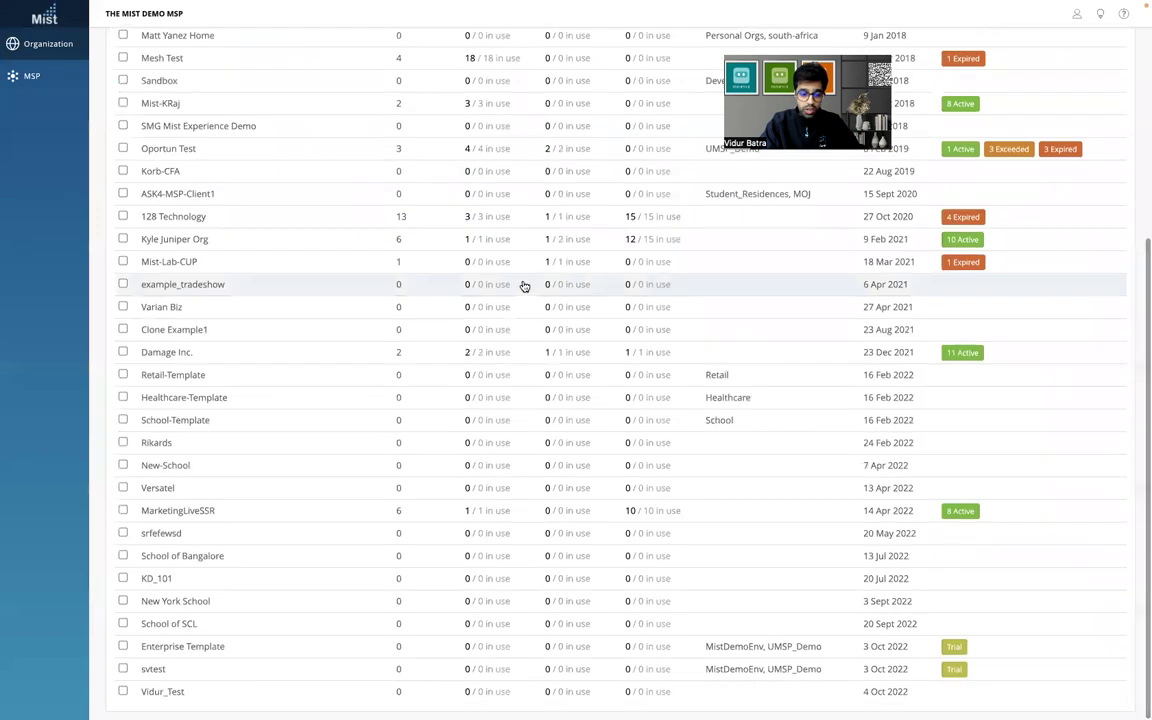
pyautogui.click(217, 693)
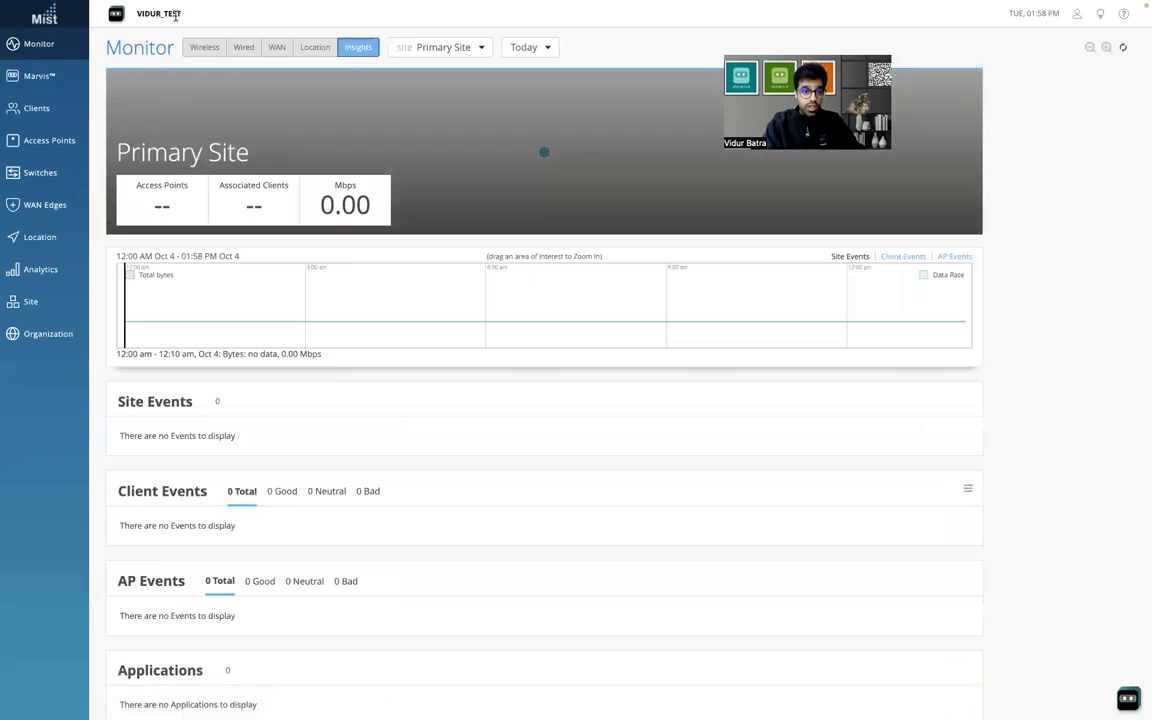
pyautogui.moveTo(93, 333)
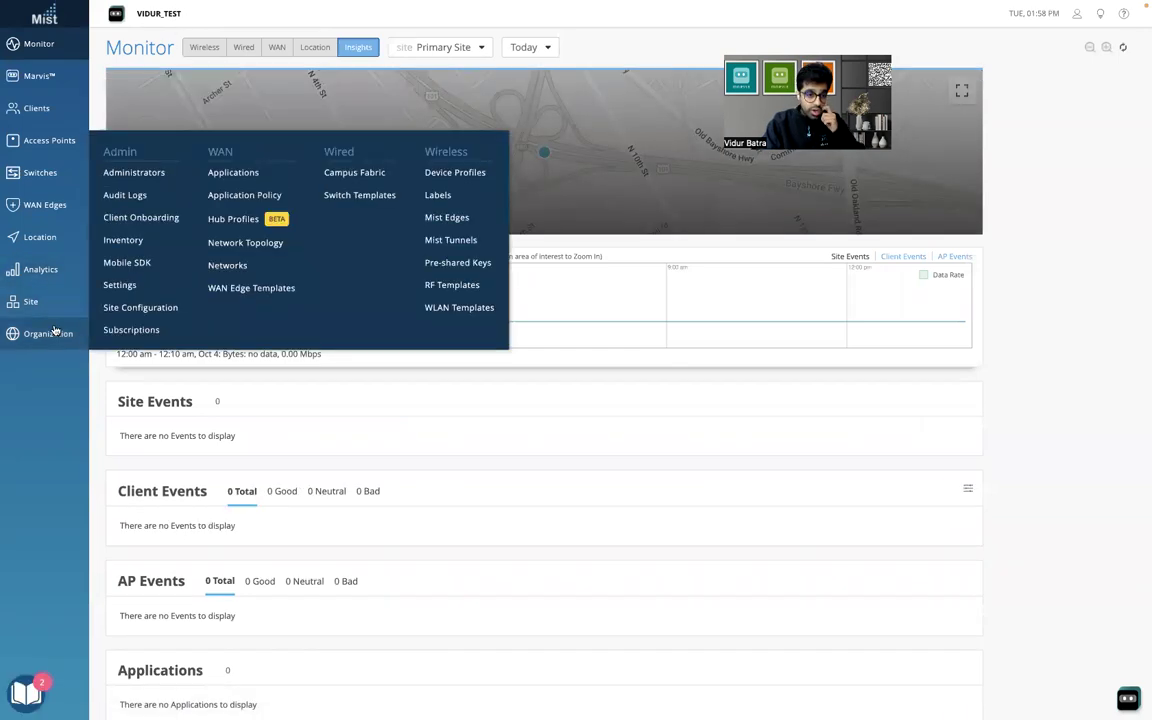
pyautogui.click(124, 329)
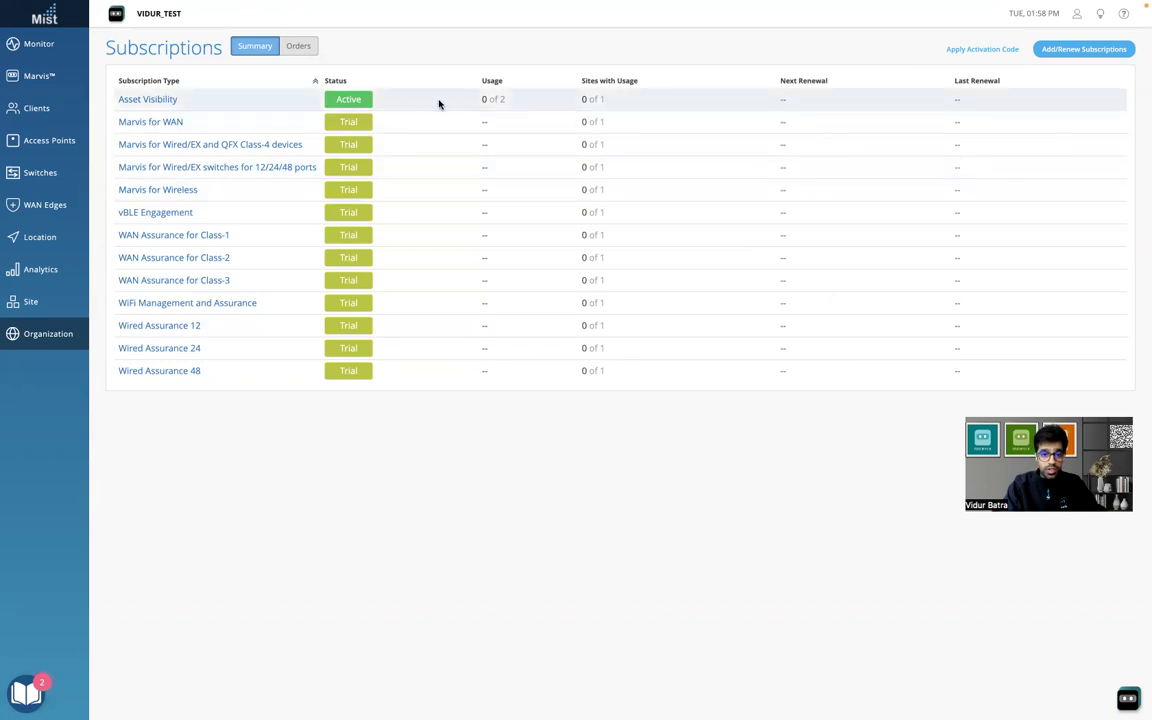
pyautogui.moveTo(506, 103); pyautogui.dragTo(478, 106)
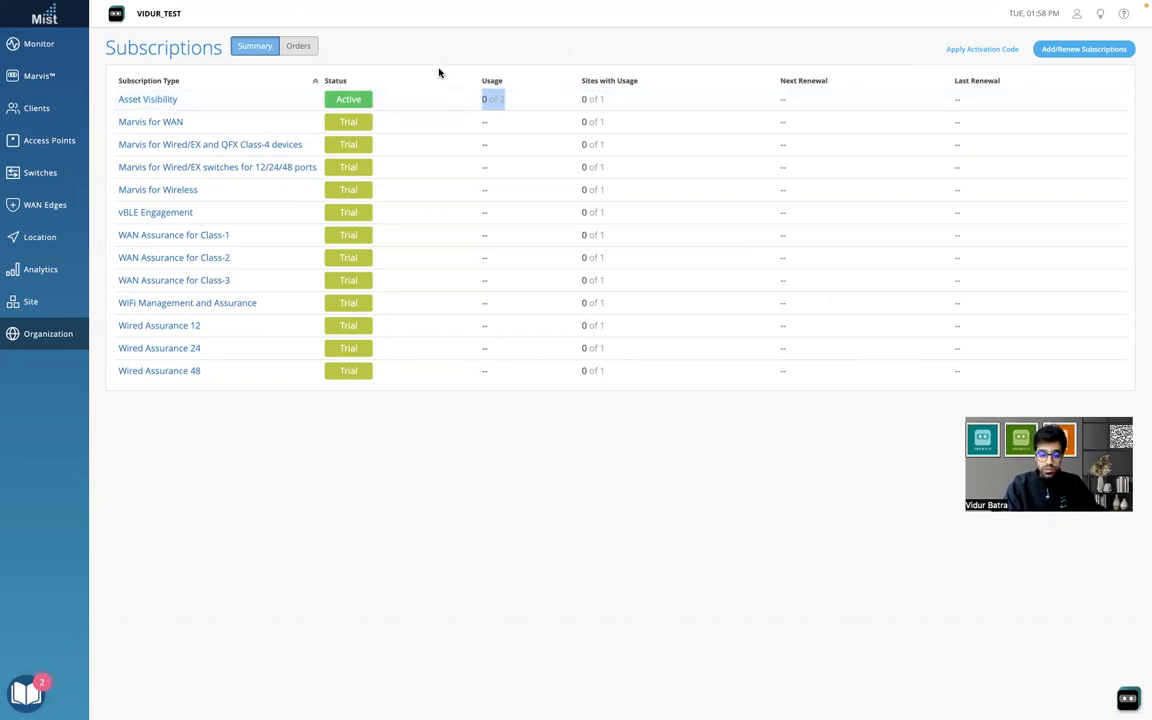
# - Transfer the quantity of 2 from the Asset Visibility subscription in the new test organization back to Live Demo
pyautogui.hotkey('alt', 'Left')
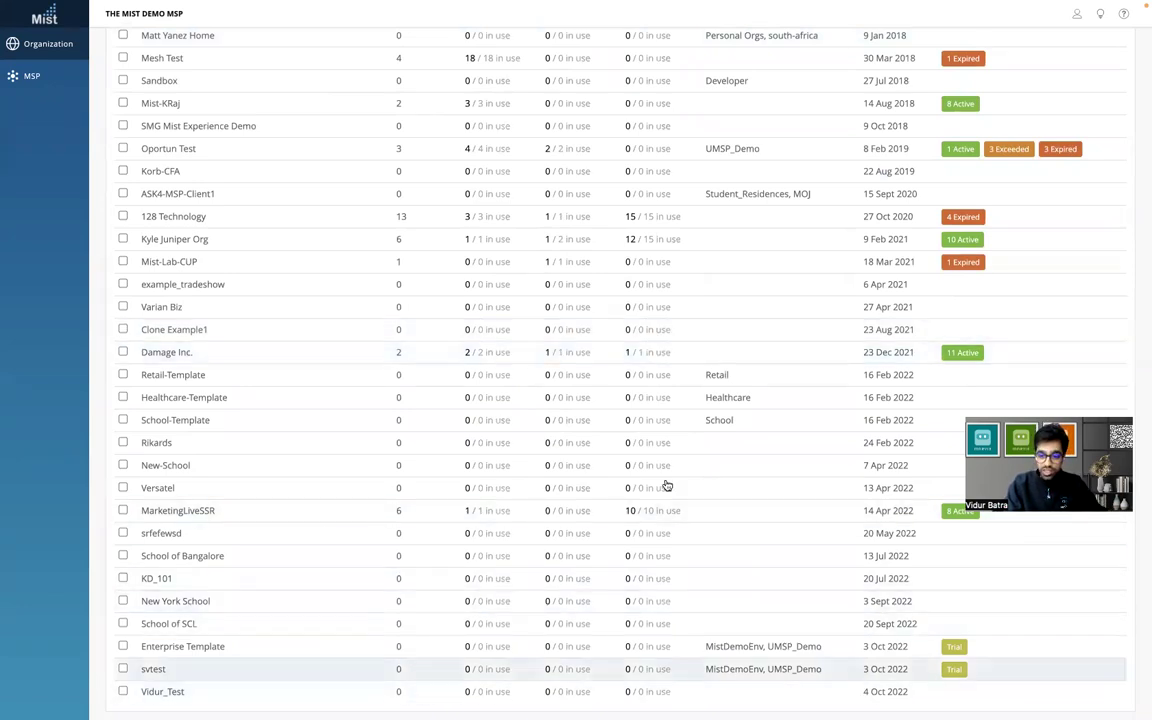
pyautogui.scroll(3, 748, 417)
pyautogui.click(1088, 44)
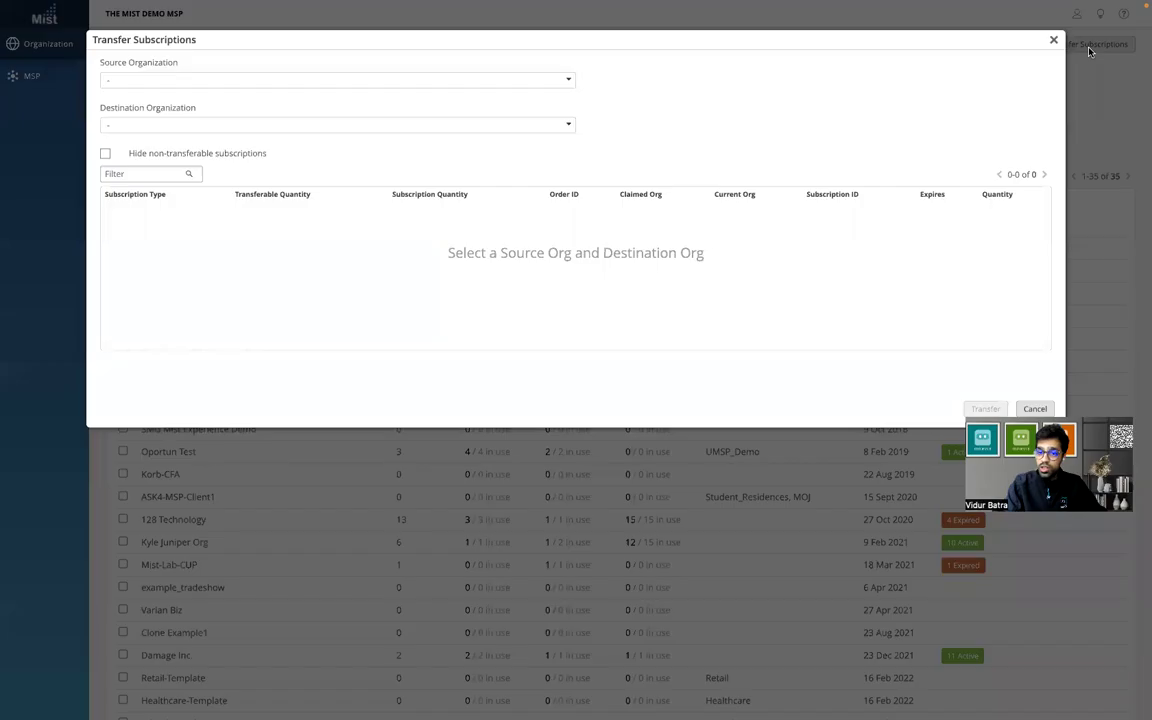
pyautogui.click(567, 82)
pyautogui.scroll(-5, 337, 314)
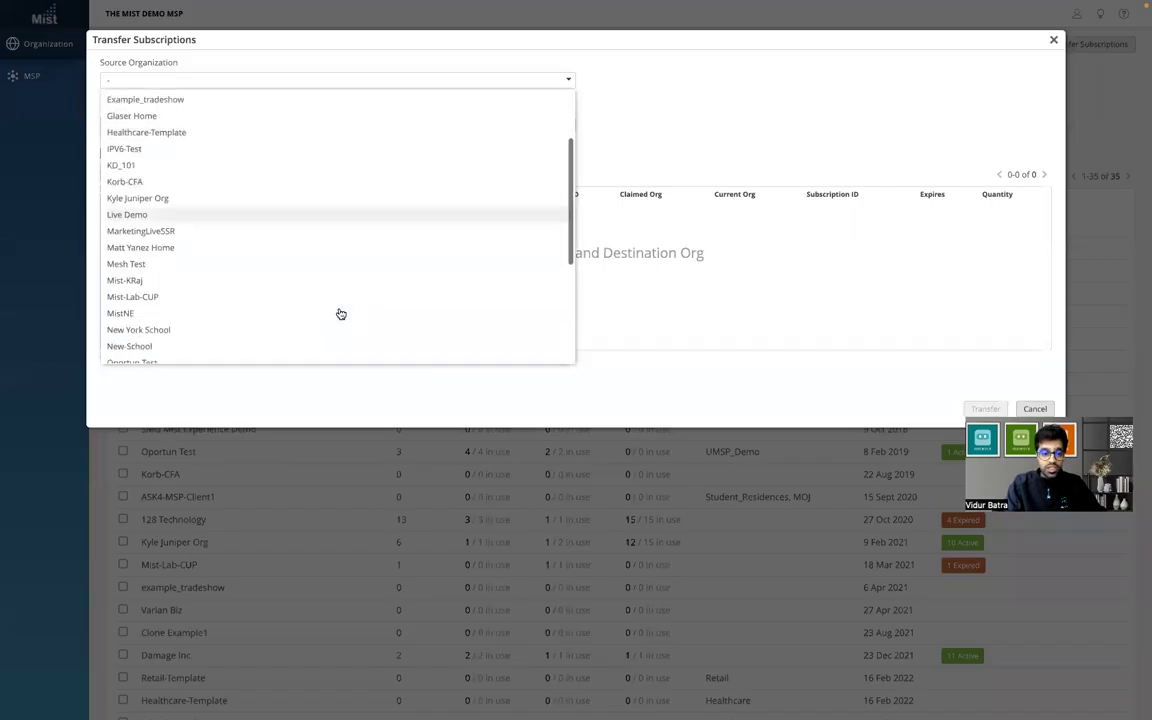
pyautogui.click(234, 355)
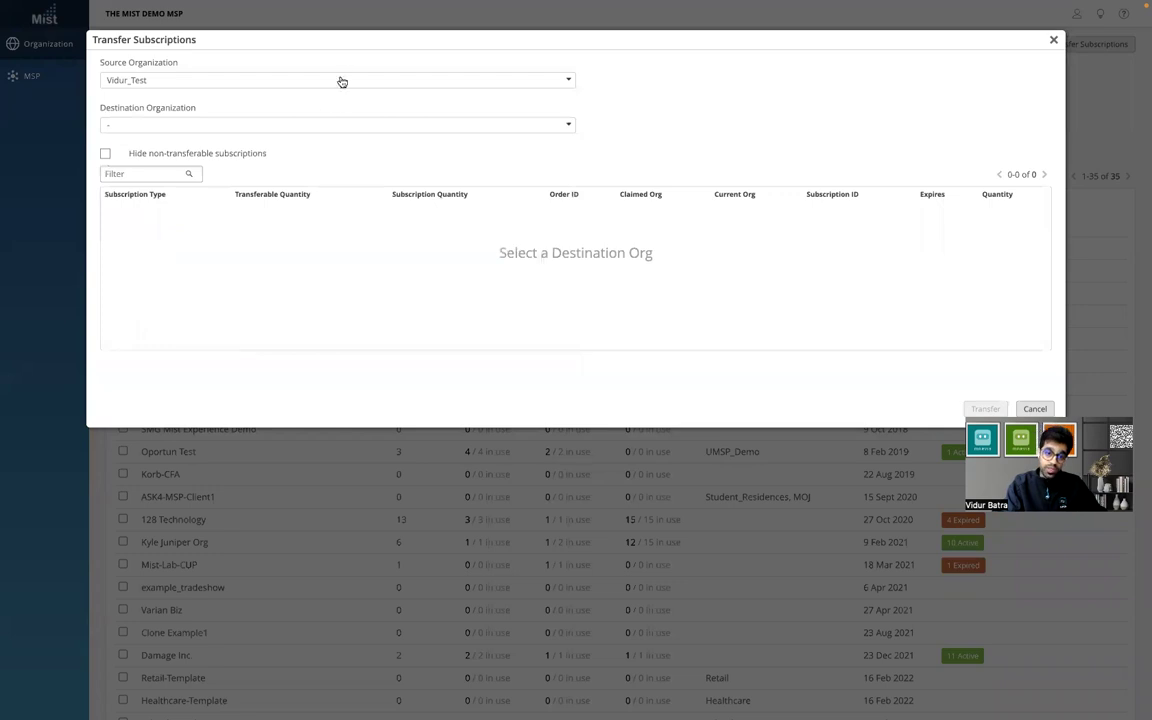
pyautogui.click(328, 126)
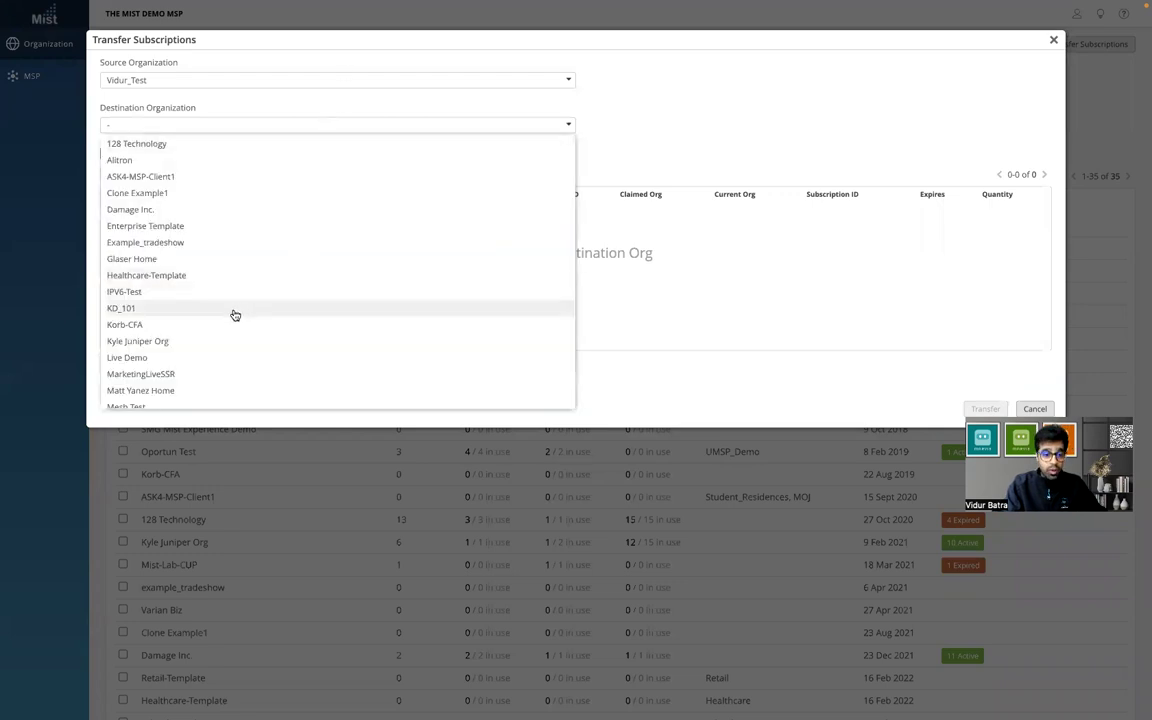
pyautogui.click(185, 358)
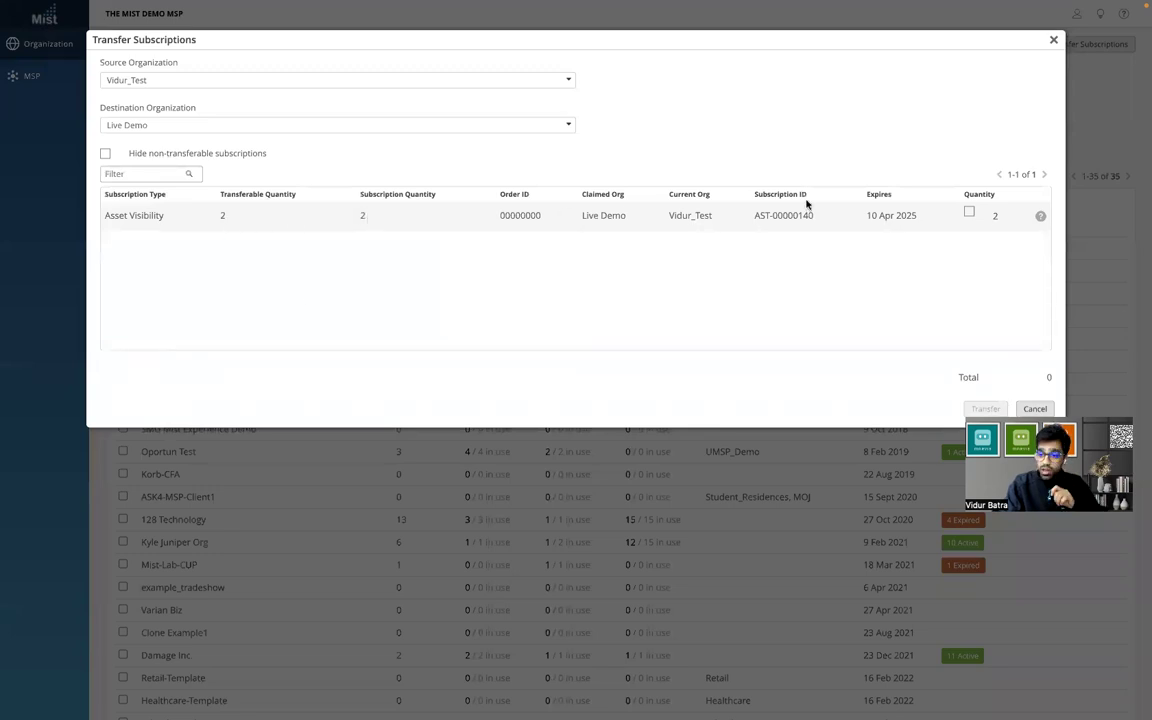
pyautogui.click(969, 213)
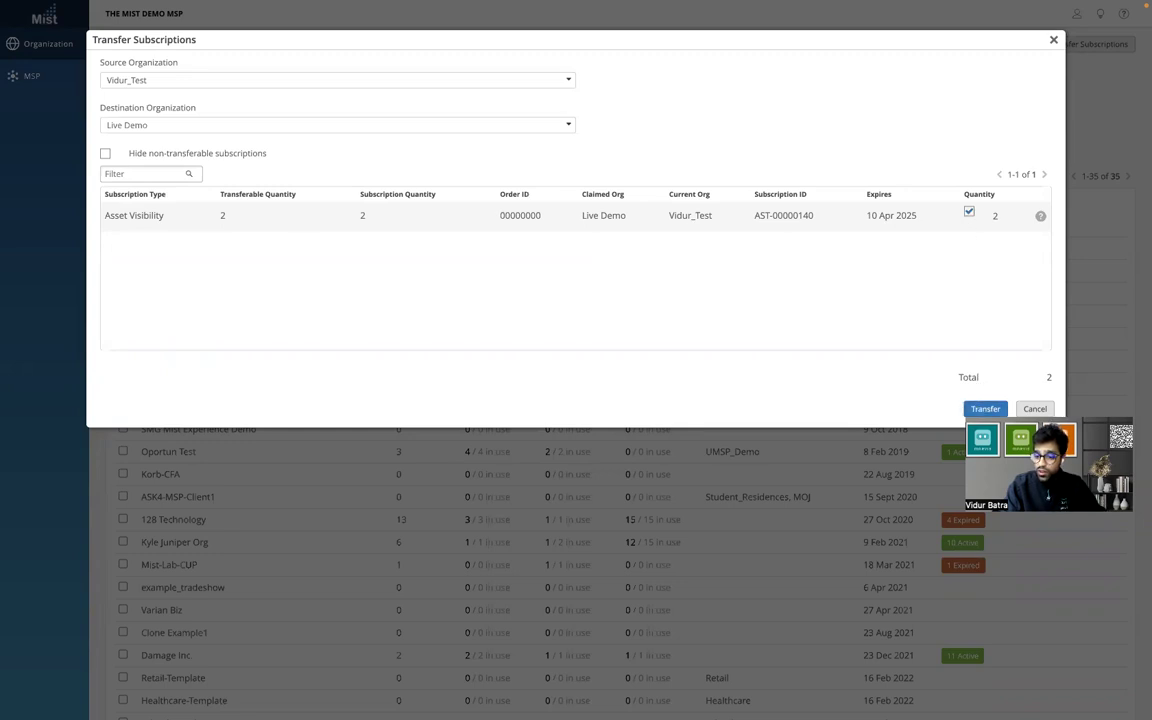
pyautogui.click(984, 408)
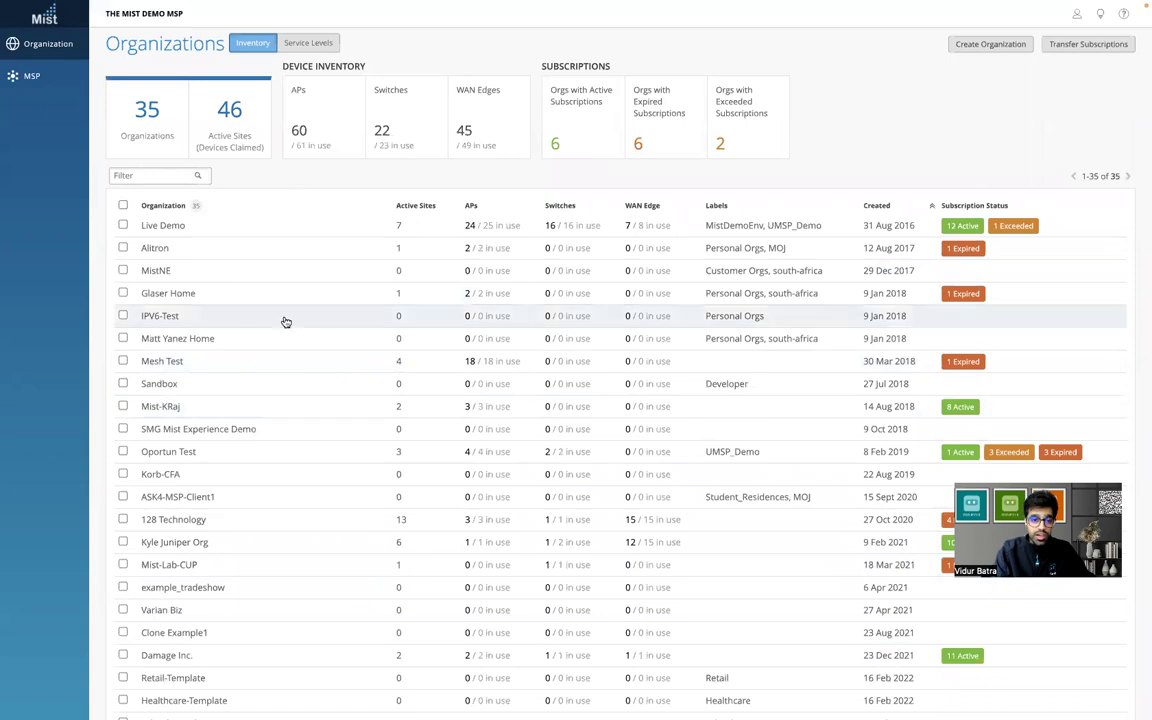
# - Open the new test organization from the organizations list and recheck its subscriptions
pyautogui.scroll(-3, 270, 592)
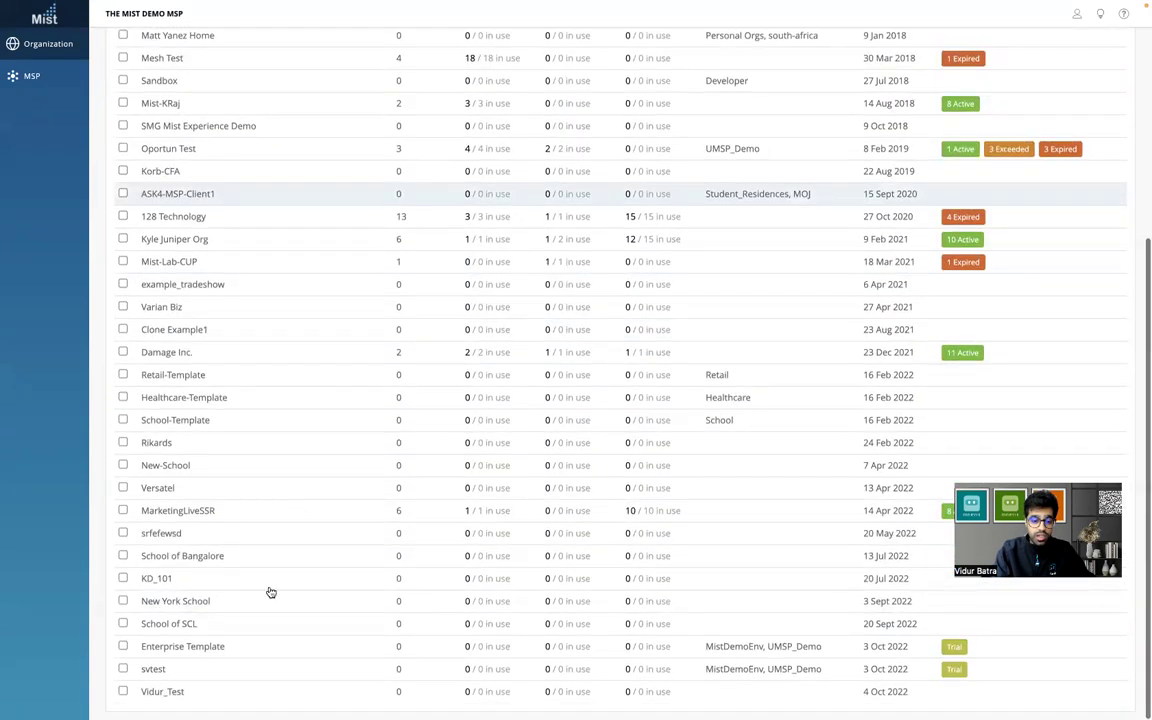
pyautogui.click(234, 700)
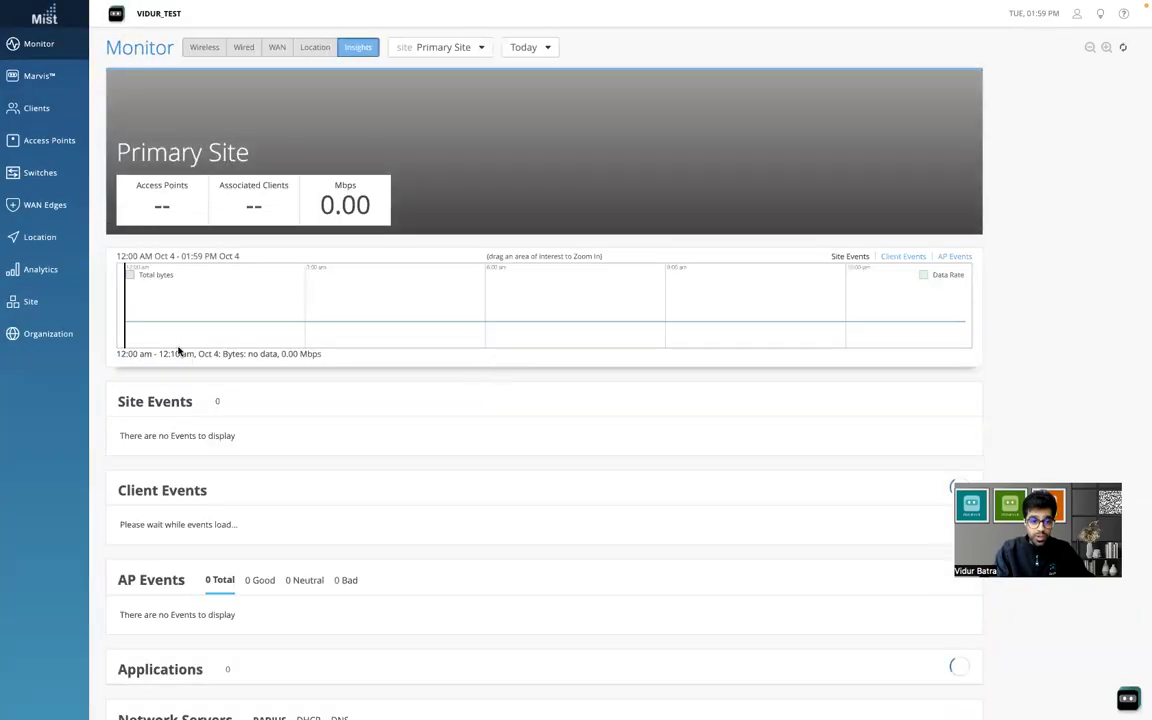
pyautogui.moveTo(46, 334)
pyautogui.click(110, 330)
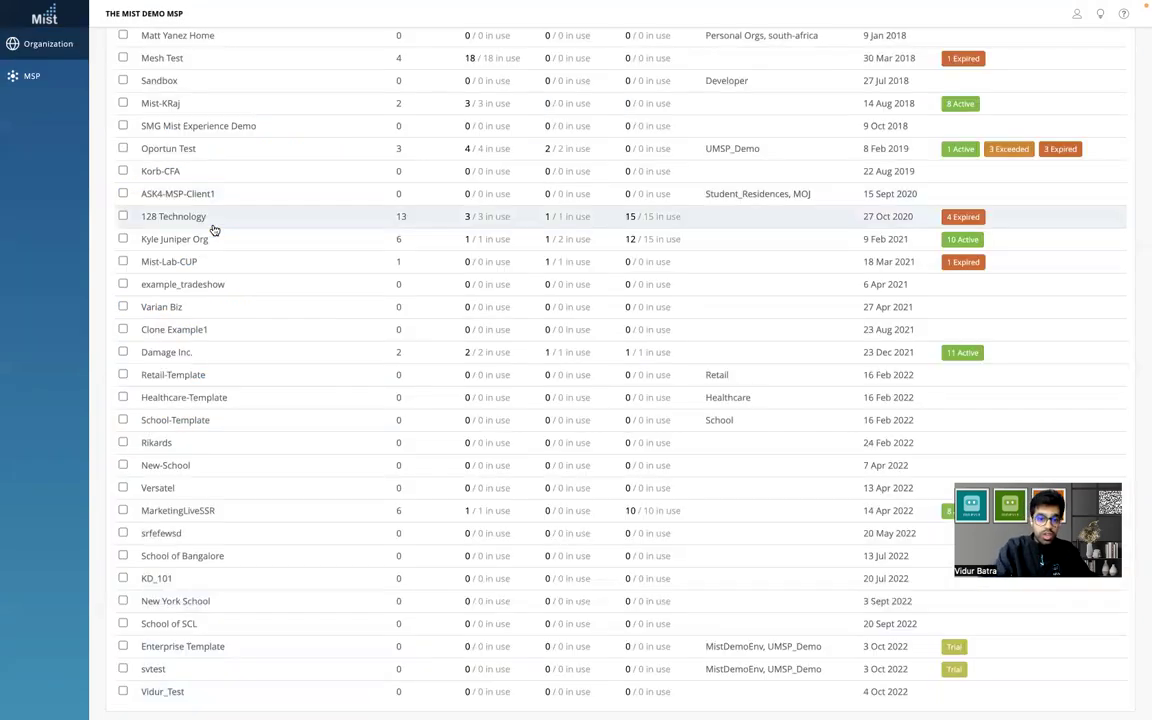
# - Show the organizations' service levels sorted by most Marvis Actions first and review the wireless, wired and WAN metrics
pyautogui.scroll(5, 190, 336)
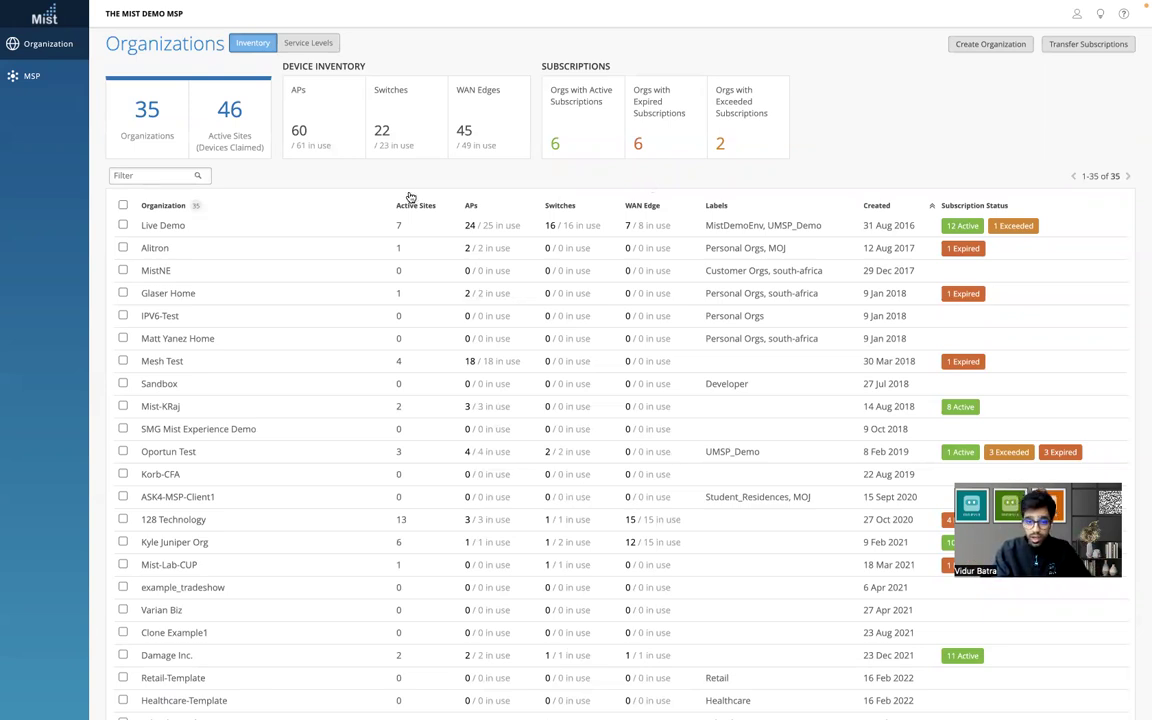
pyautogui.click(316, 45)
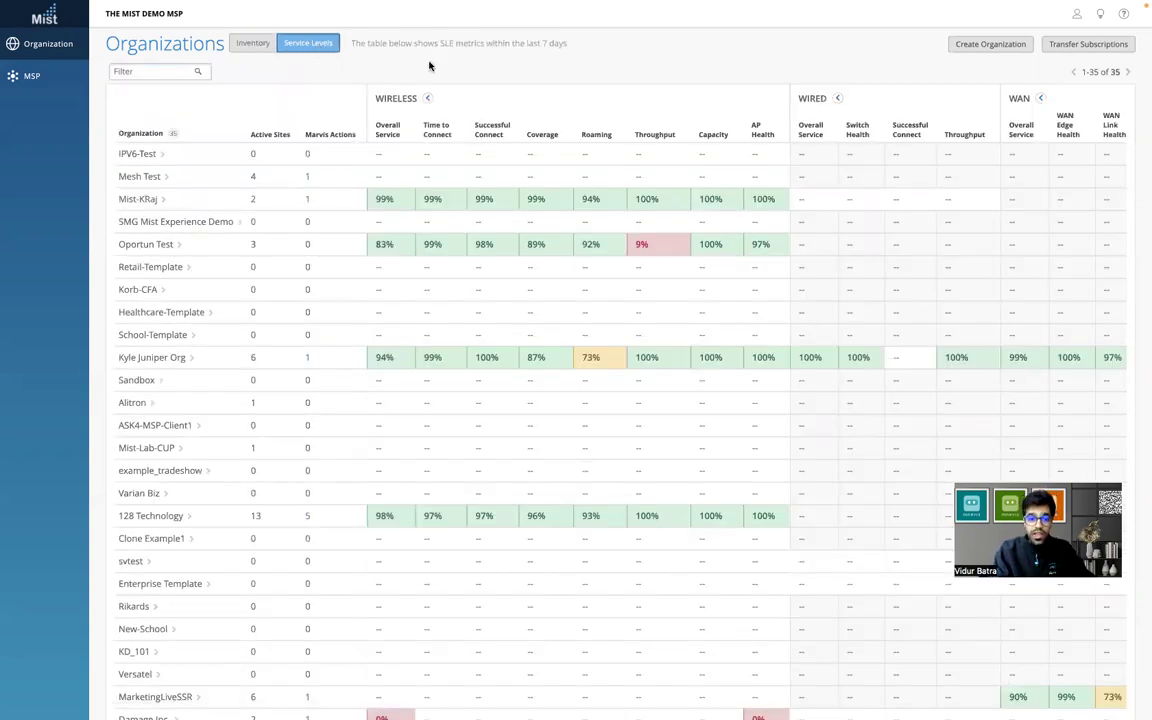
pyautogui.click(317, 138)
pyautogui.click(319, 138)
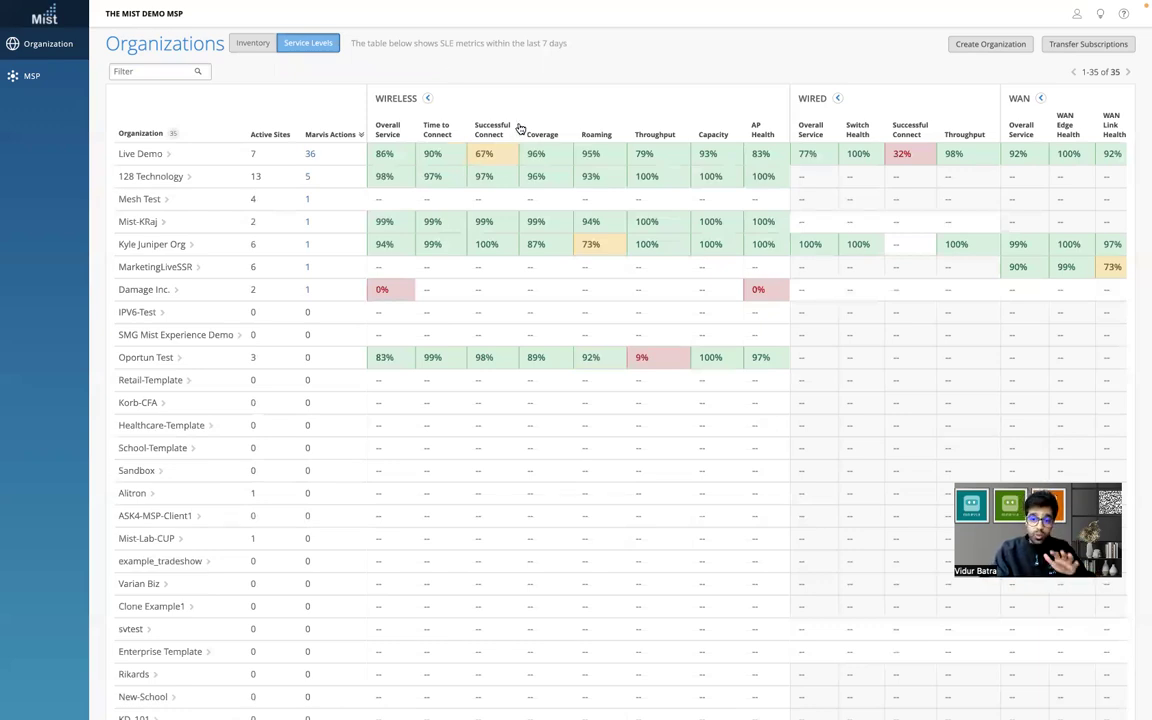
pyautogui.hscroll(2, 654, 130)
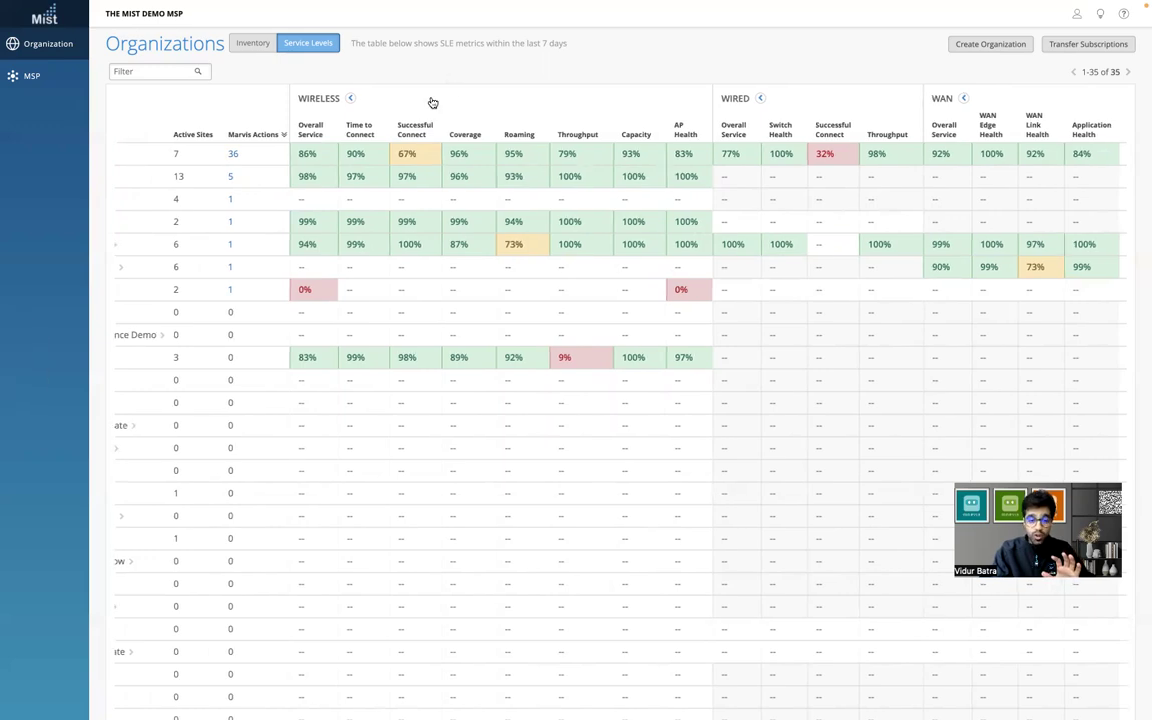
pyautogui.hscroll(-2, 361, 170)
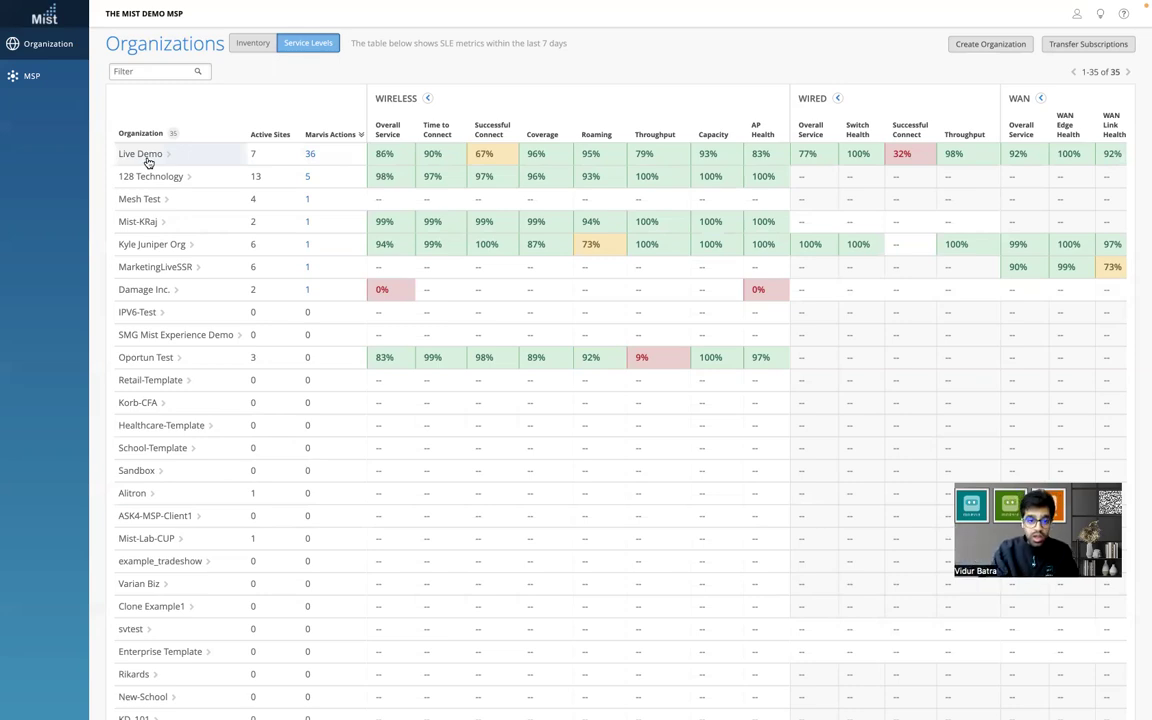
# - Review Live Demo's Marvis Actions breakdown and full Marvis Actions page, dismissing the subscription renewal notice
pyautogui.click(311, 155)
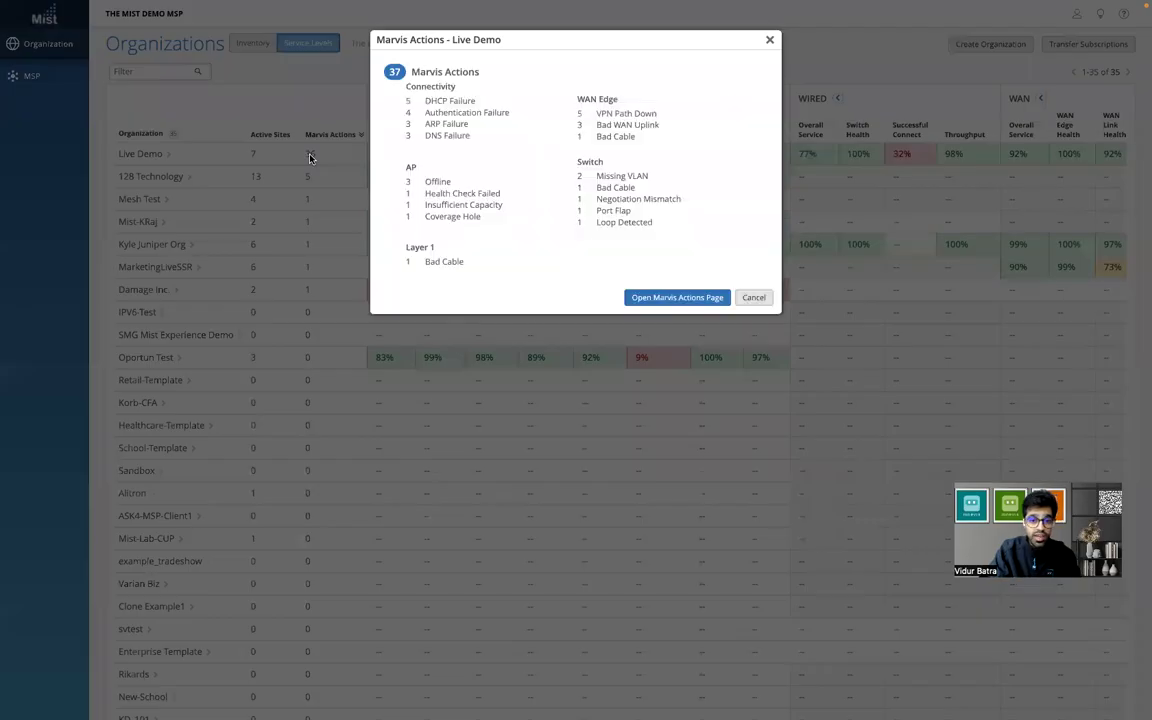
pyautogui.click(667, 299)
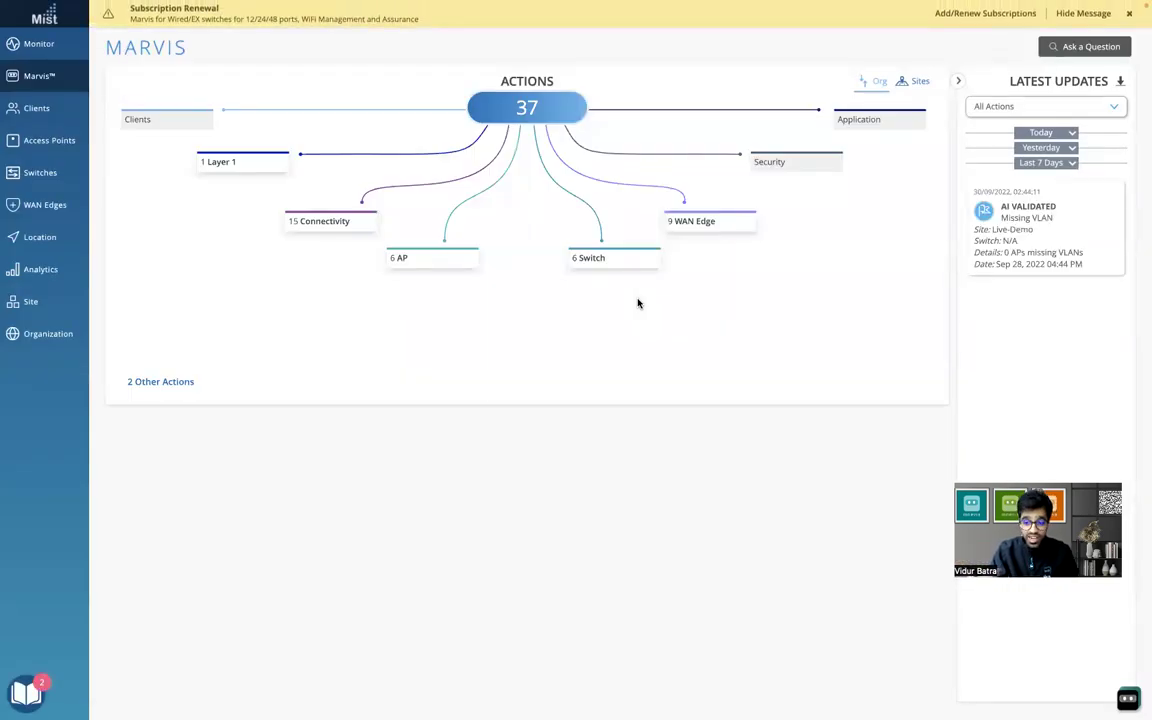
pyautogui.click(1129, 13)
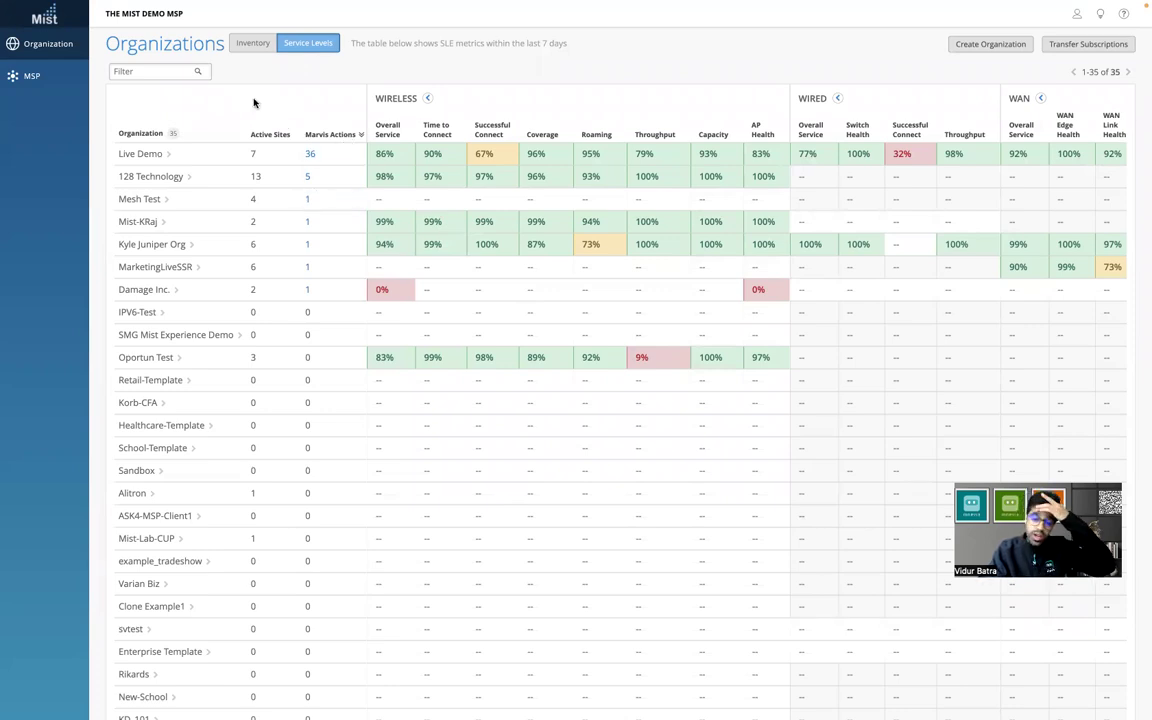
# - Review the MSP information and MSP labels pages, and return to the organizations overview
pyautogui.moveTo(40, 80)
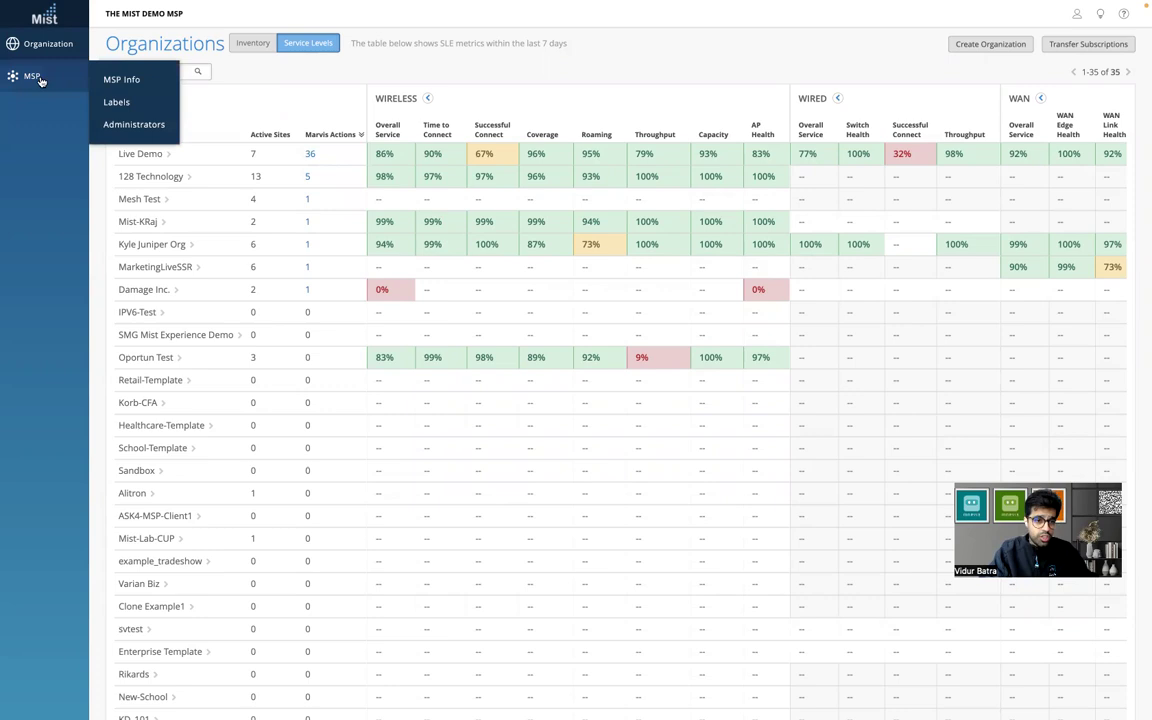
pyautogui.click(119, 80)
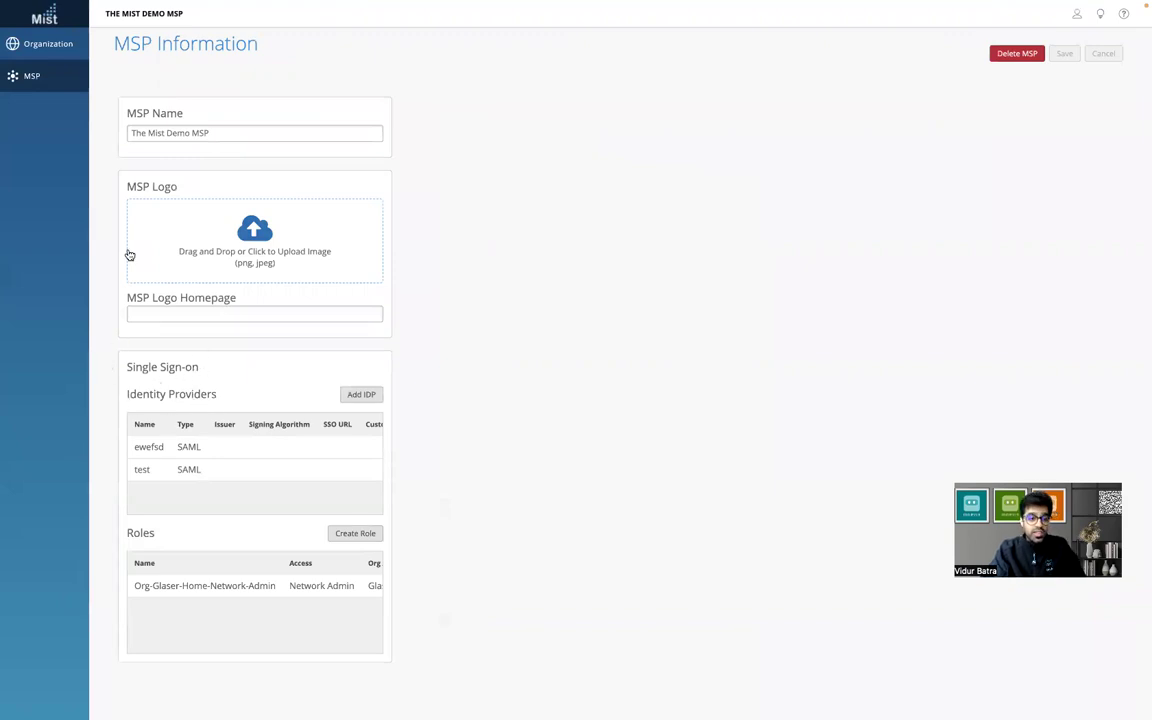
pyautogui.moveTo(43, 85)
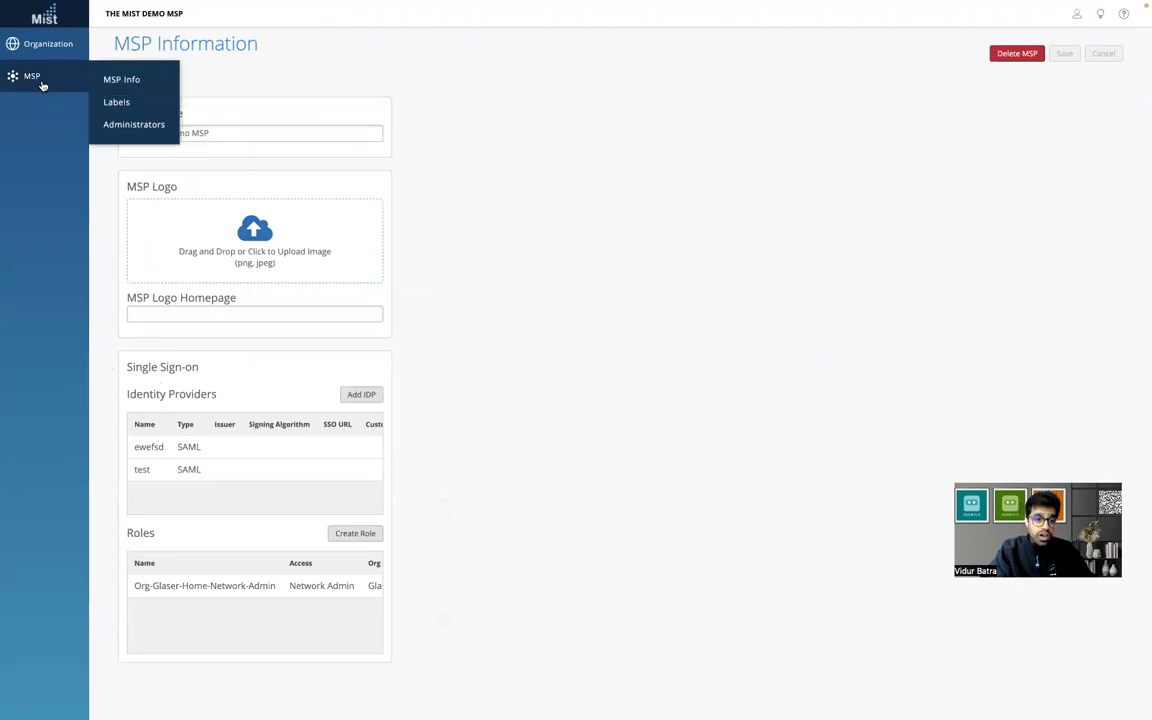
pyautogui.click(118, 103)
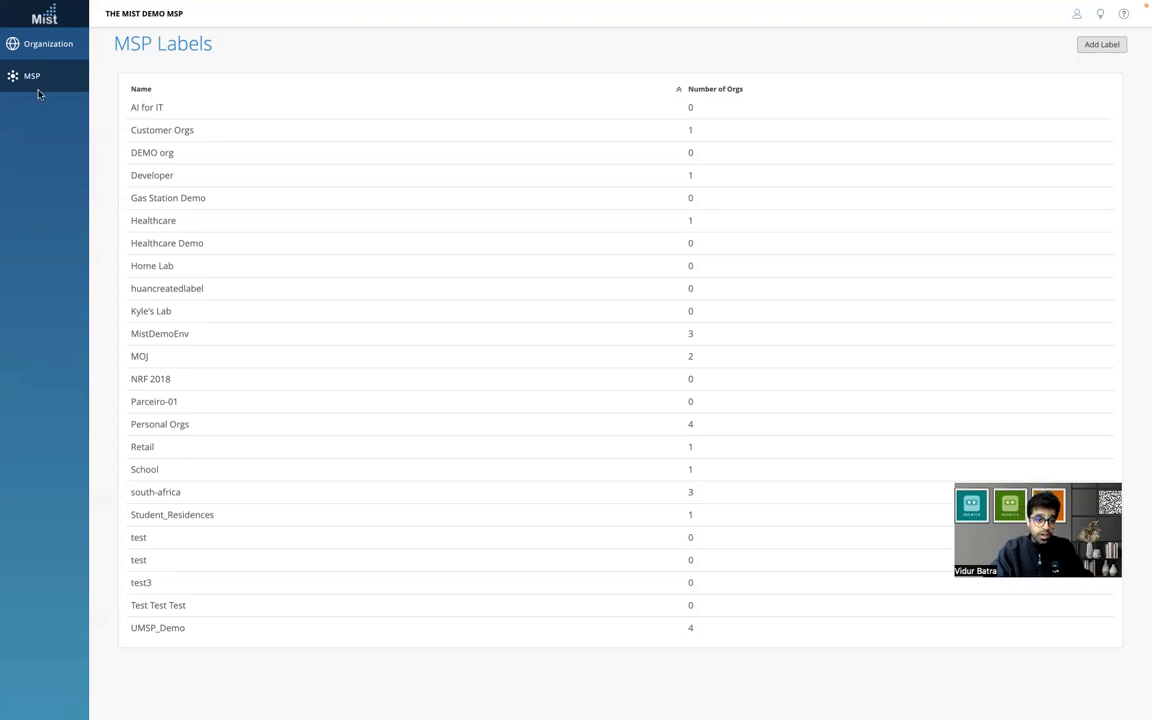
pyautogui.moveTo(63, 82)
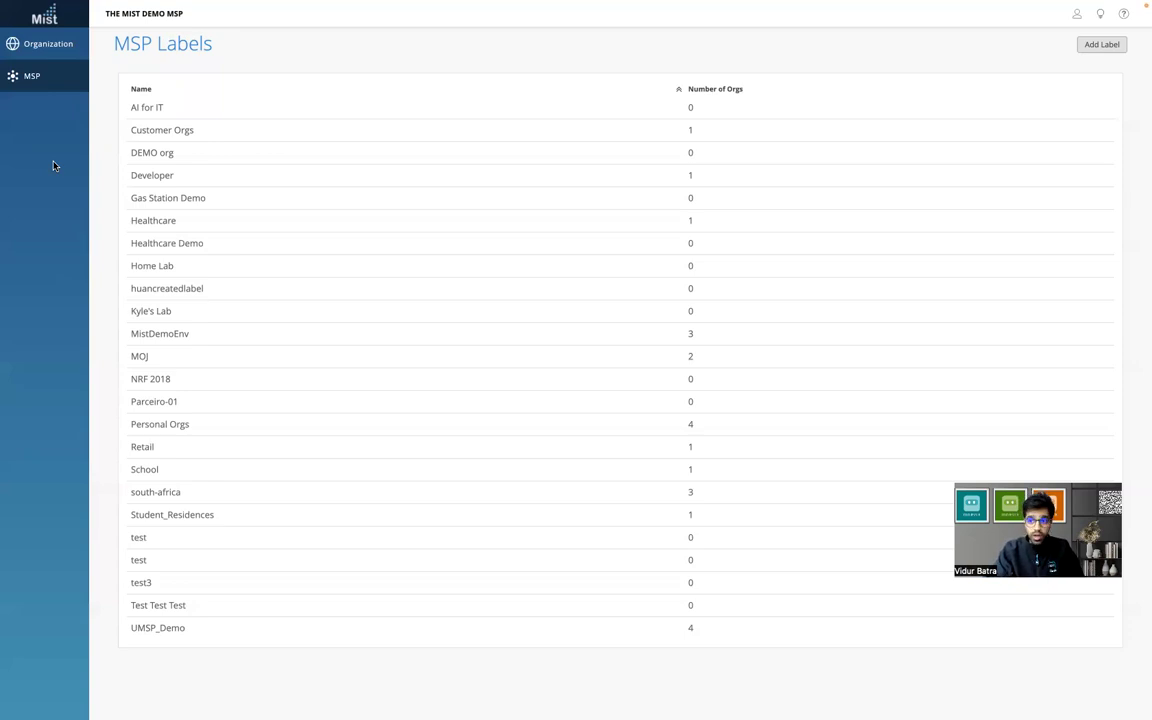
pyautogui.click(45, 45)
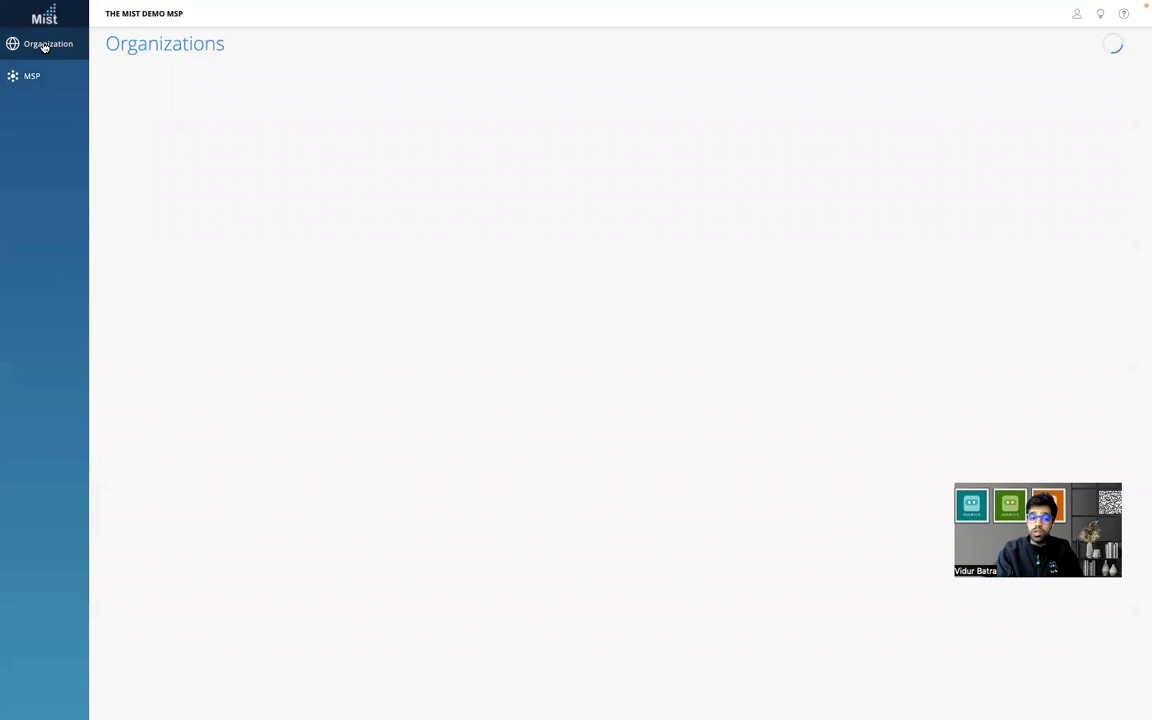